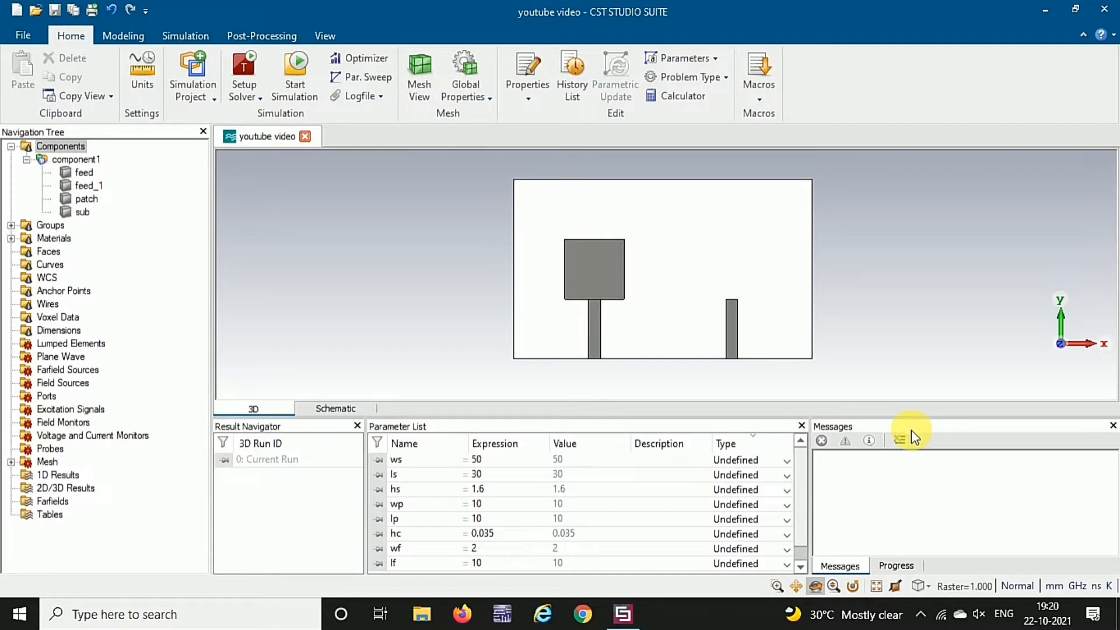
Pick the back face of the substrate.
{"action": "left_click", "coordinate": [123, 35]}
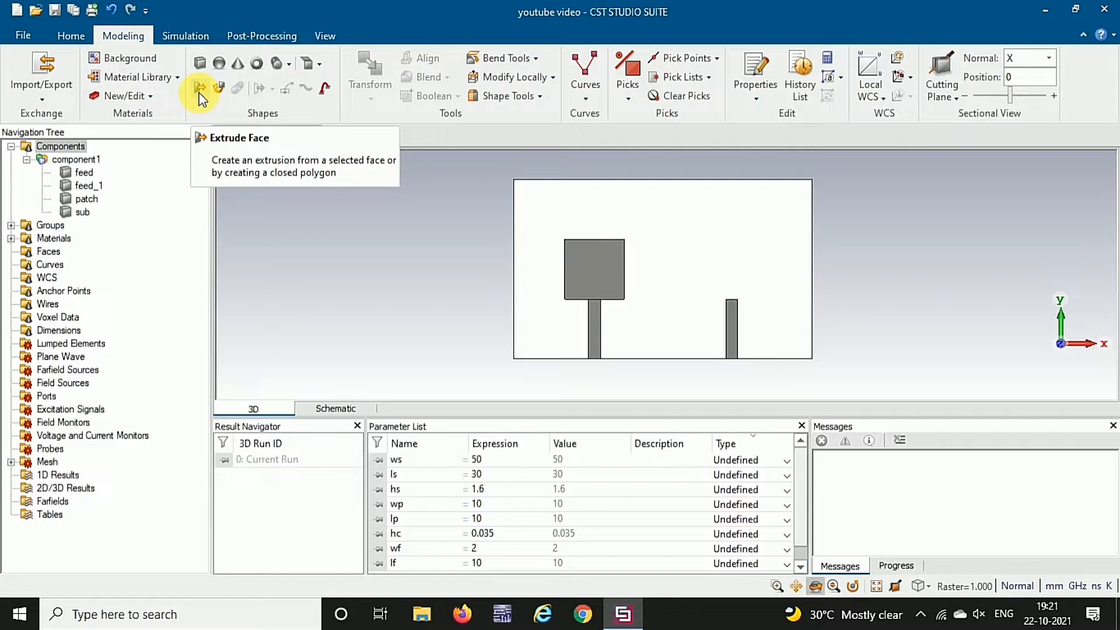
{"action": "left_click", "coordinate": [199, 90]}
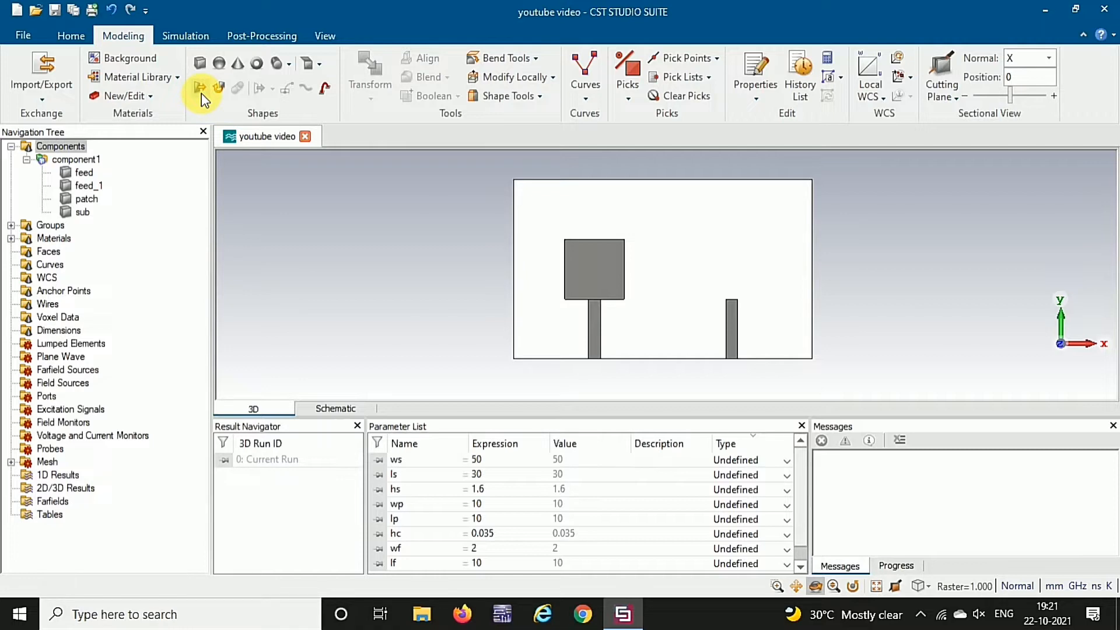
{"action": "key", "text": "3"}
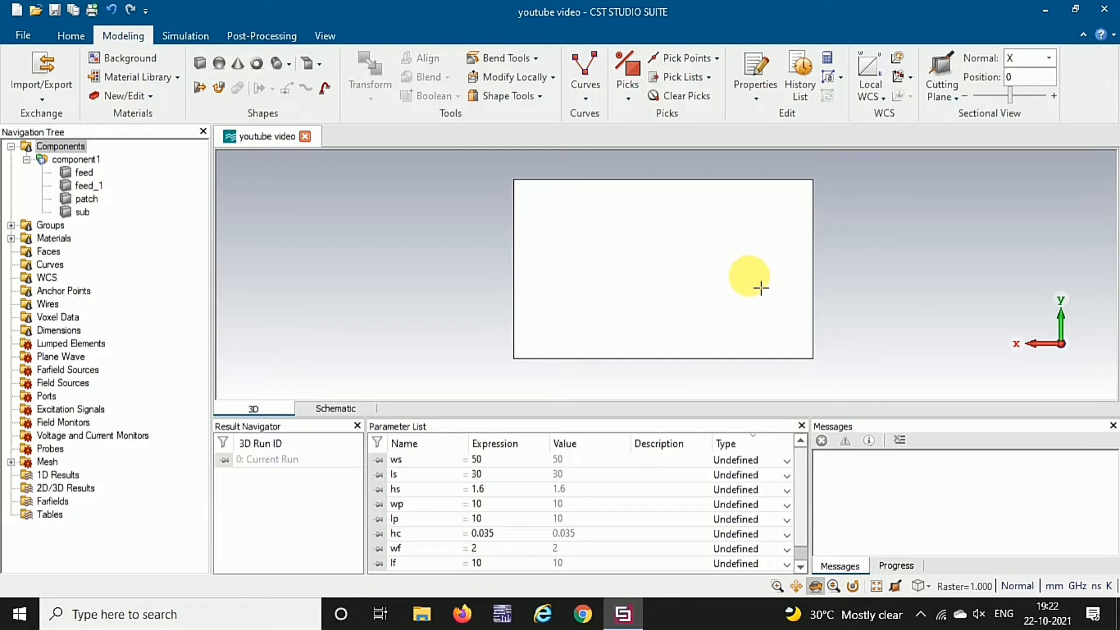
{"action": "key", "text": "f"}
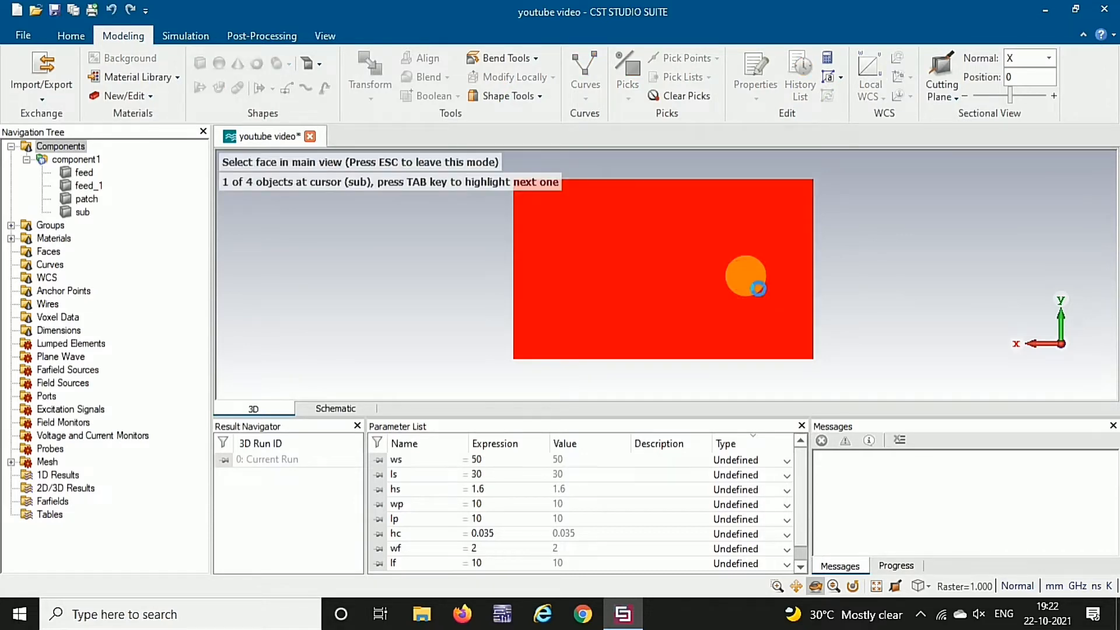
{"action": "double_click", "coordinate": [758, 289]}
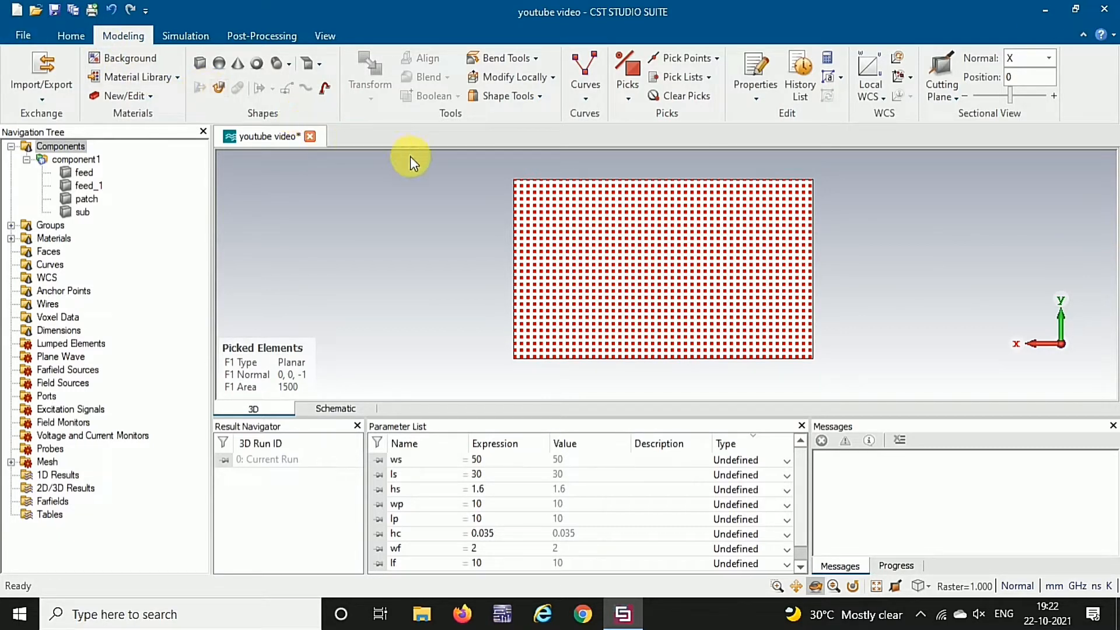
Extrude the picked substrate face as a PEC solid named gnd with height hc in component1, previewing it before creation.
{"action": "key", "text": "e"}
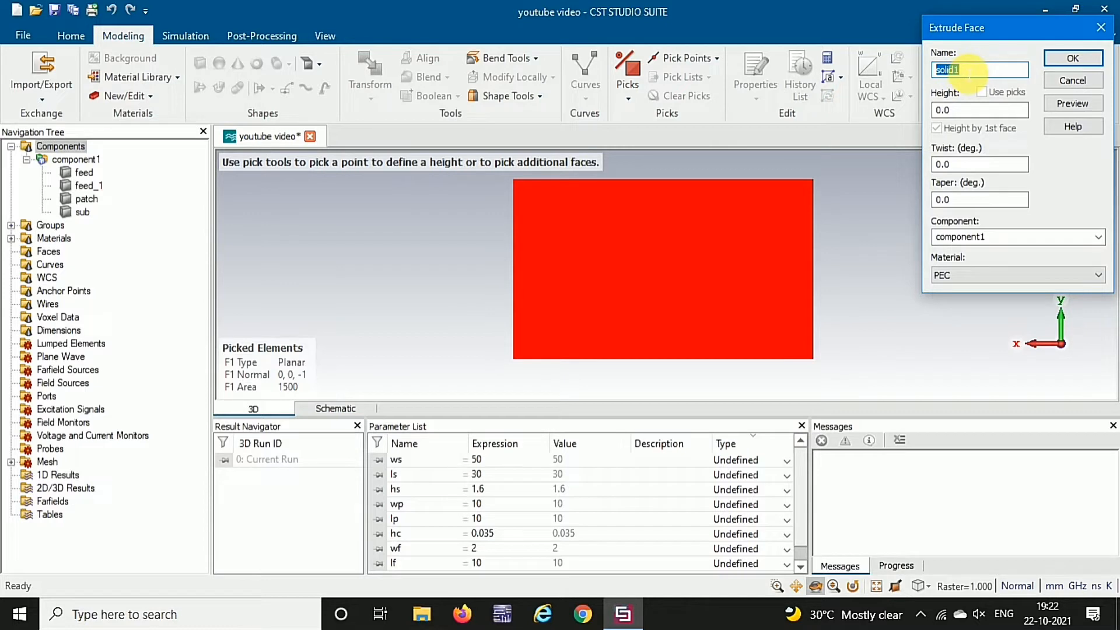
{"action": "type", "text": "gnd"}
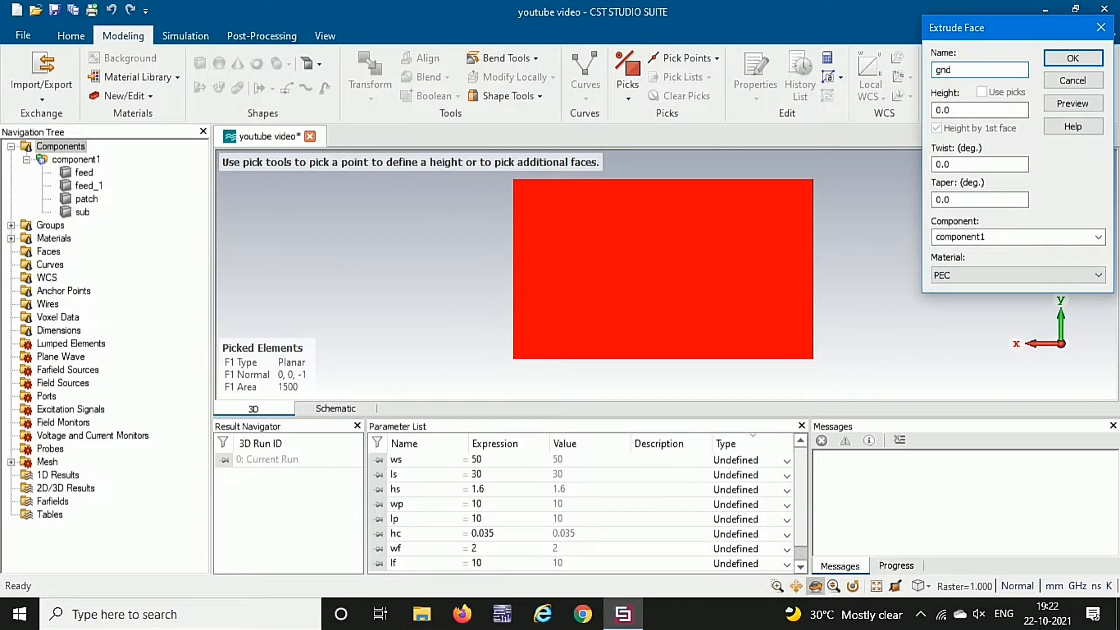
{"action": "key", "text": "Tab"}
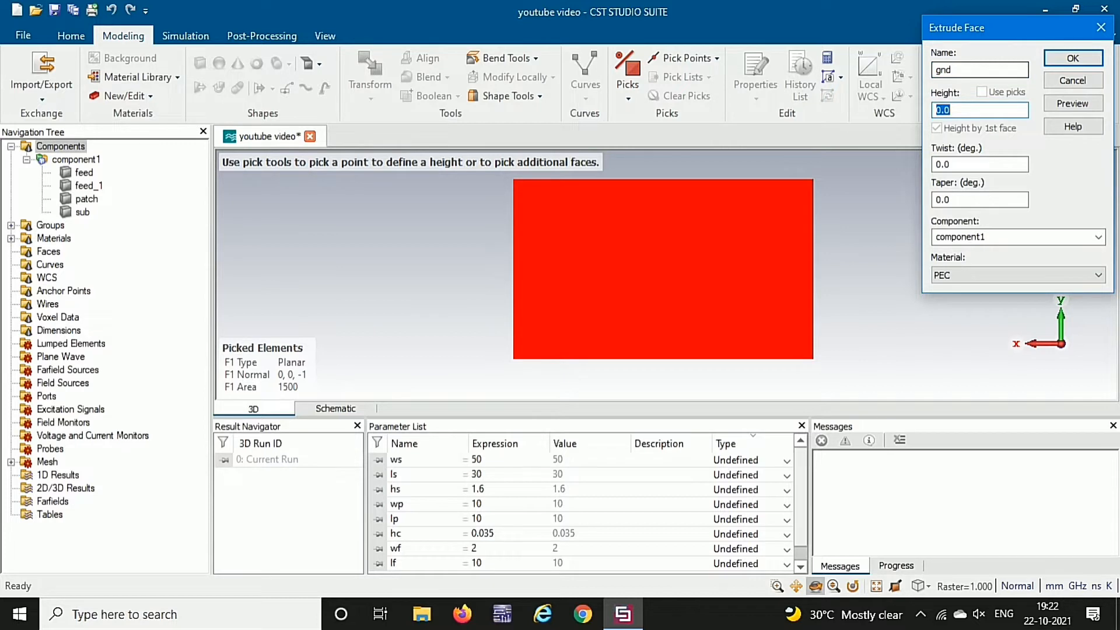
{"action": "type", "text": "hc"}
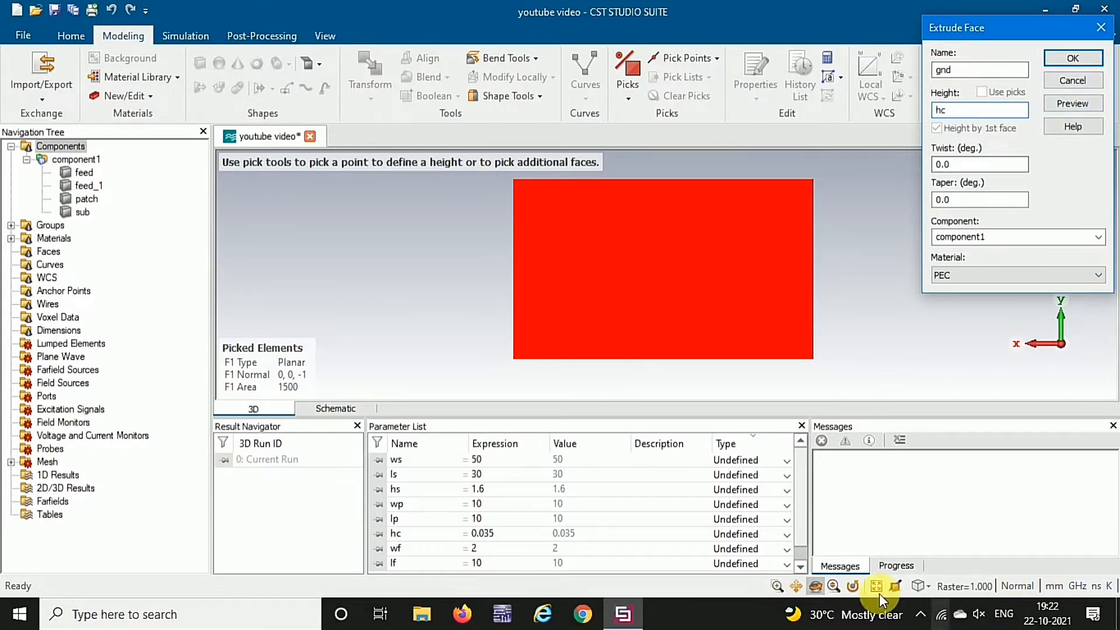
{"action": "left_click_drag", "start_coordinate": [710, 382], "coordinate": [672, 331]}
{"action": "scroll", "coordinate": [671, 348], "scroll_direction": "up", "scroll_amount": 5}
{"action": "left_click_drag", "start_coordinate": [646, 368], "coordinate": [592, 304]}
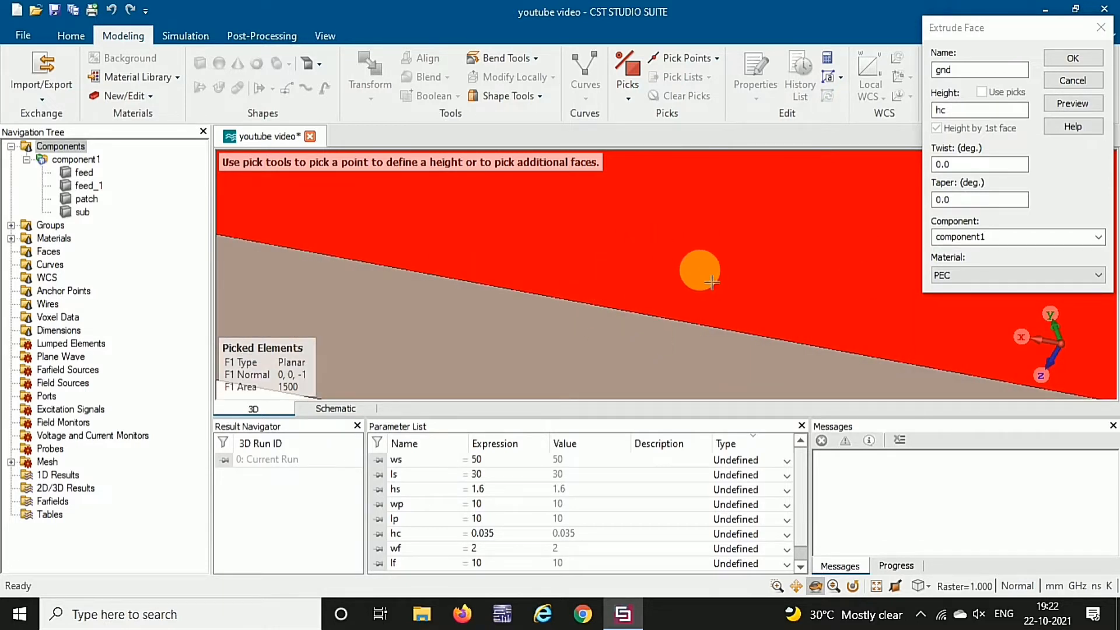
{"action": "left_click", "coordinate": [1076, 104]}
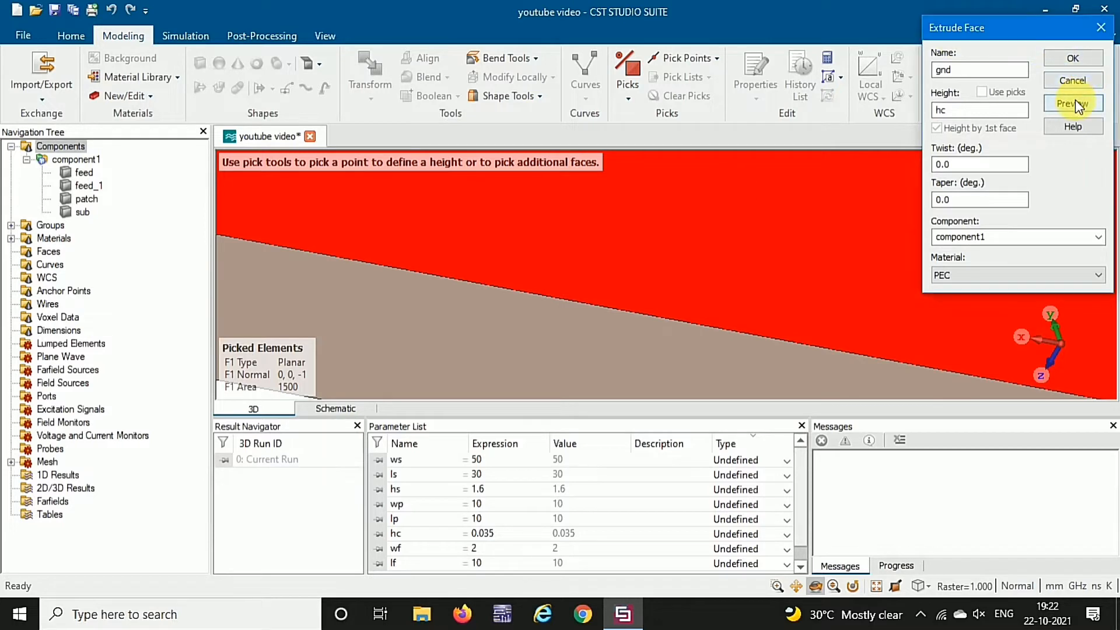
{"action": "left_click", "coordinate": [1077, 104]}
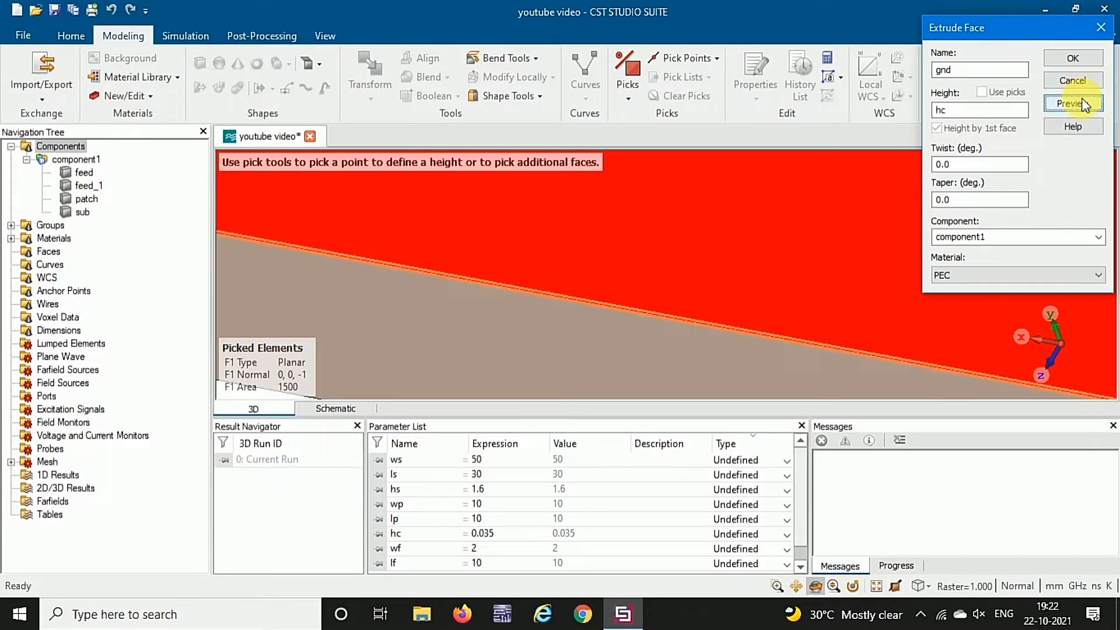
{"action": "left_click_drag", "start_coordinate": [495, 365], "coordinate": [730, 245]}
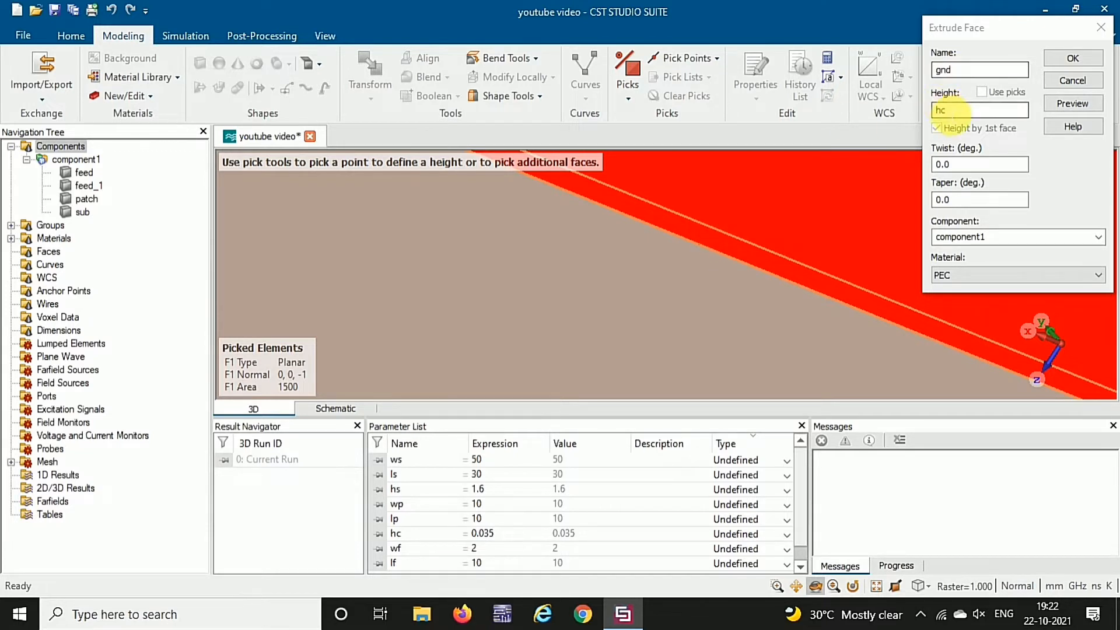
{"action": "left_click", "coordinate": [1065, 57]}
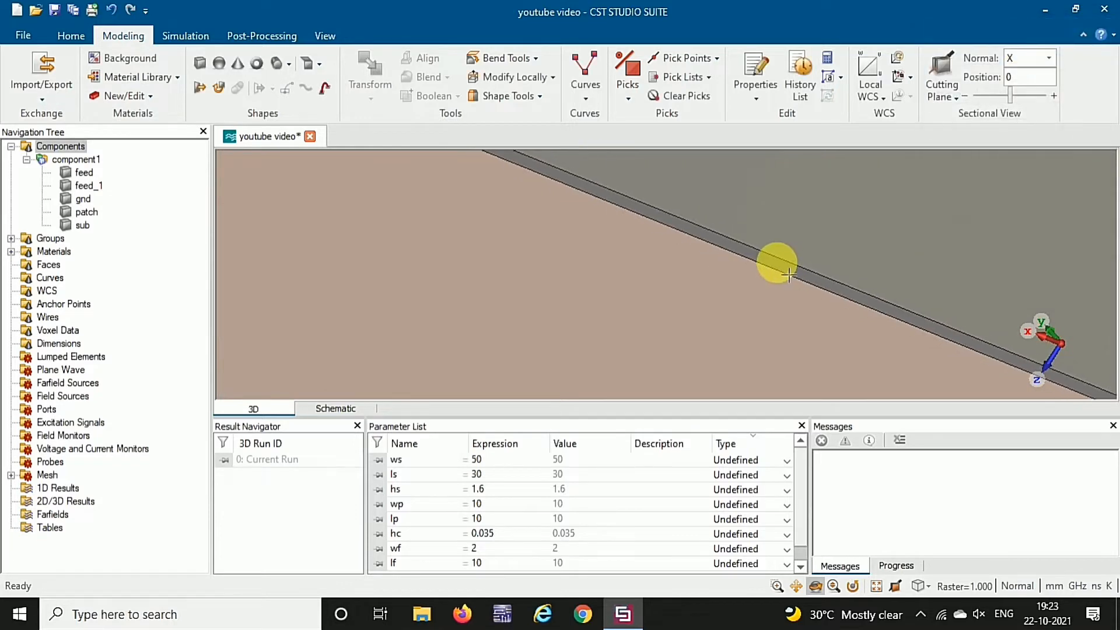
Examine the thin ground layer beneath the substrate from the back, the front and an oblique angle.
{"action": "scroll", "coordinate": [788, 275], "scroll_direction": "down", "scroll_amount": 2}
{"action": "key", "text": "3"}
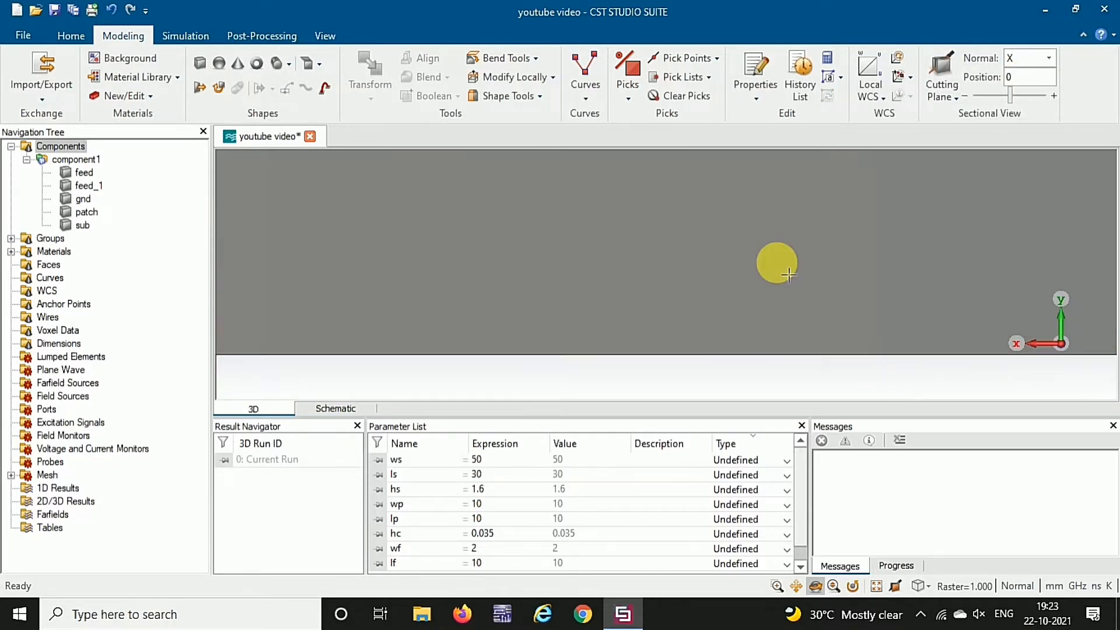
{"action": "left_click", "coordinate": [79, 160]}
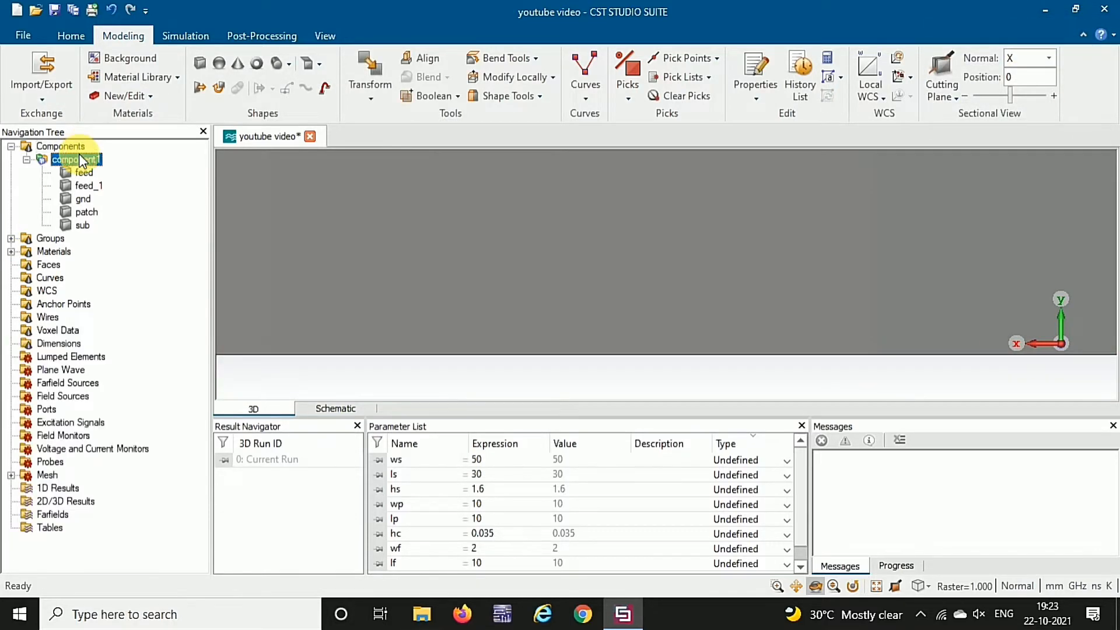
{"action": "key", "text": "5"}
{"action": "scroll", "coordinate": [599, 317], "scroll_direction": "down", "scroll_amount": 4}
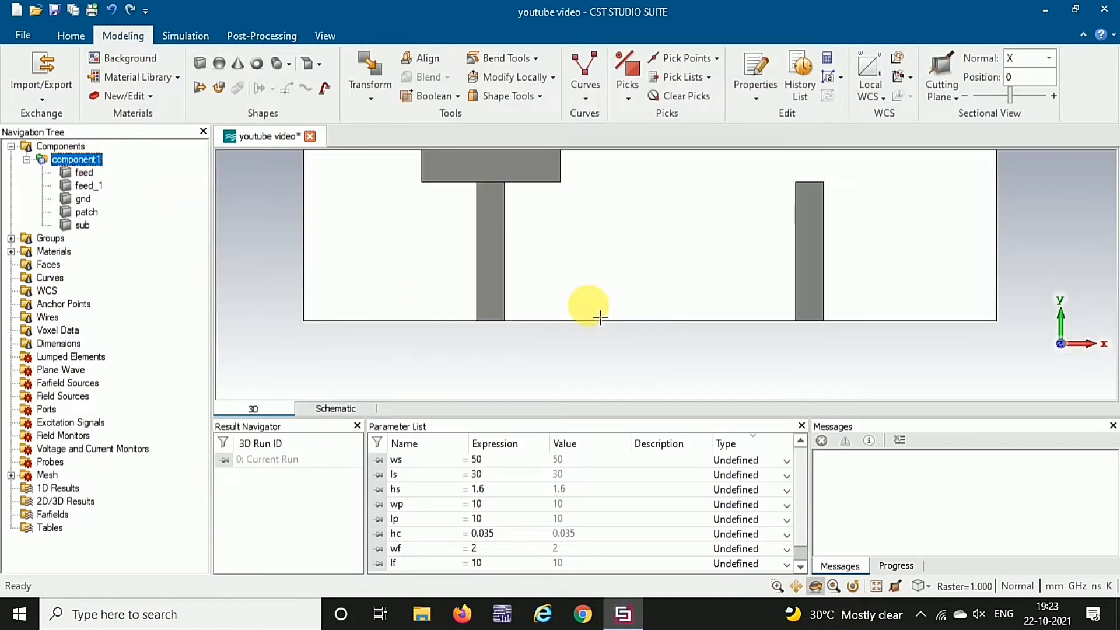
{"action": "scroll", "coordinate": [599, 317], "scroll_direction": "down", "scroll_amount": 3}
{"action": "left_click", "coordinate": [652, 341]}
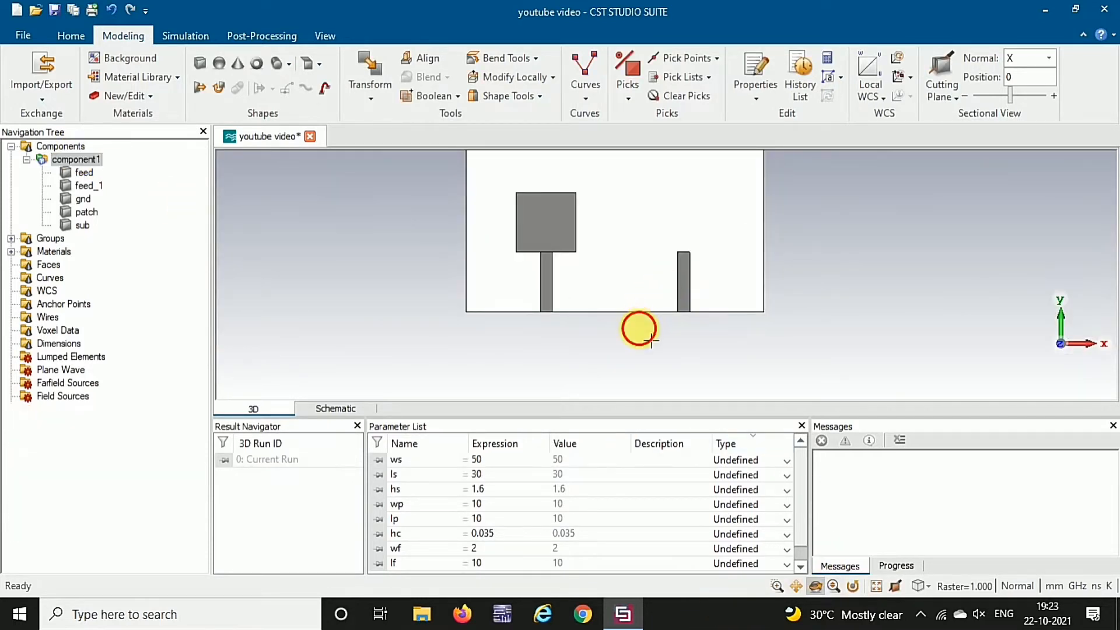
{"action": "left_click_drag", "start_coordinate": [652, 342], "coordinate": [625, 297]}
{"action": "scroll", "coordinate": [628, 315], "scroll_direction": "up", "scroll_amount": 5}
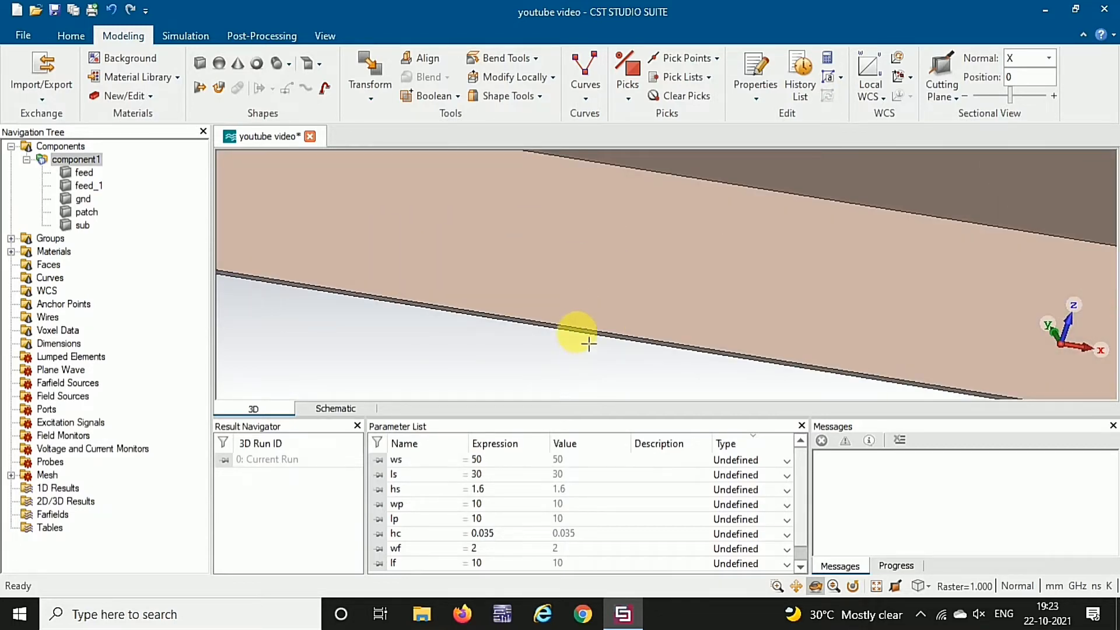
{"action": "scroll", "coordinate": [722, 343], "scroll_direction": "down", "scroll_amount": 3}
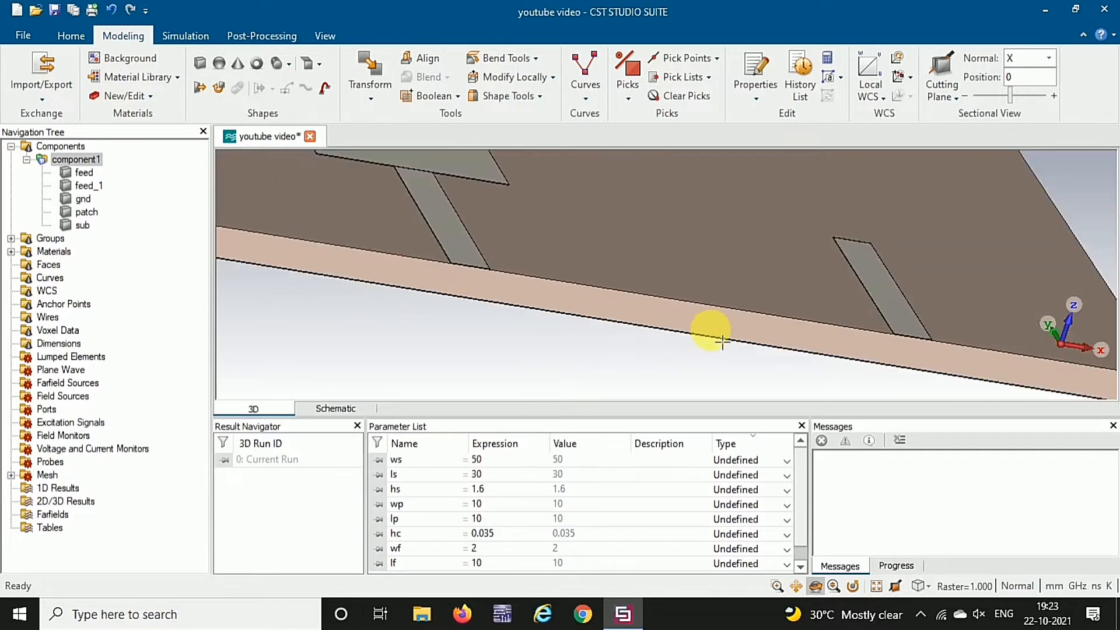
{"action": "scroll", "coordinate": [723, 343], "scroll_direction": "down", "scroll_amount": 2}
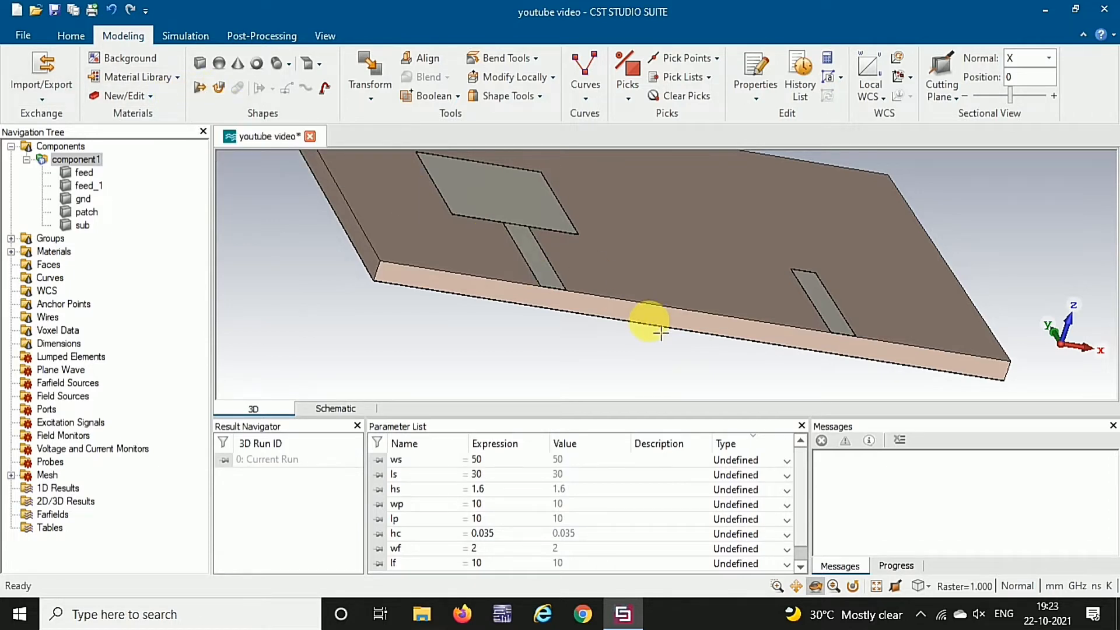
{"action": "scroll", "coordinate": [653, 331], "scroll_direction": "down", "scroll_amount": 1}
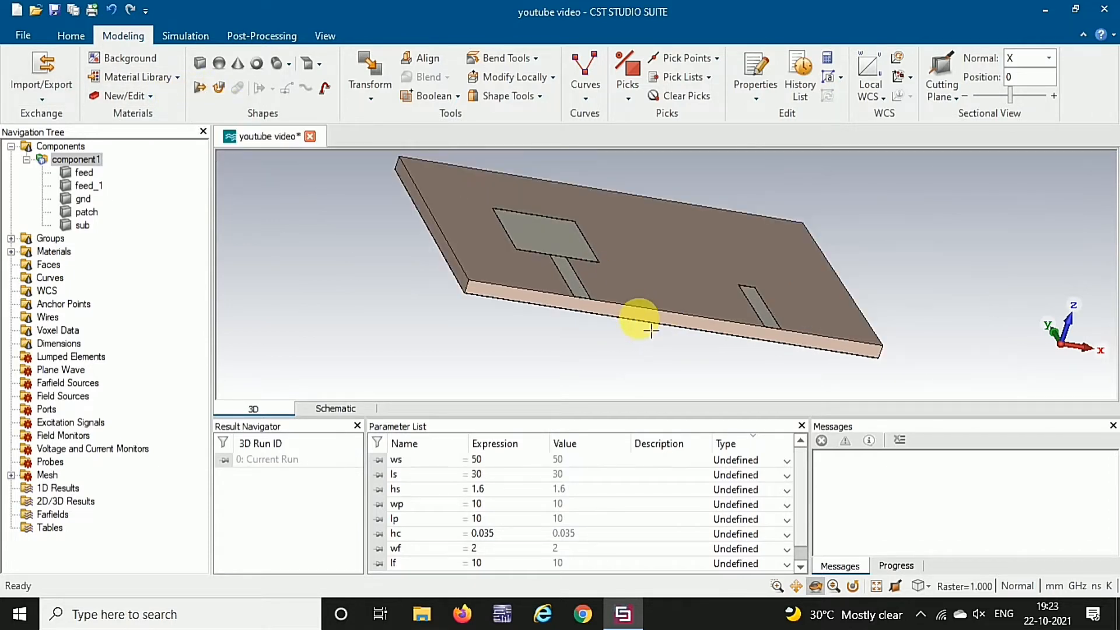
Align the local WCS with the midpoint of the upper edge of the feed line that has no patch.
{"action": "key", "text": "ctrl+f"}
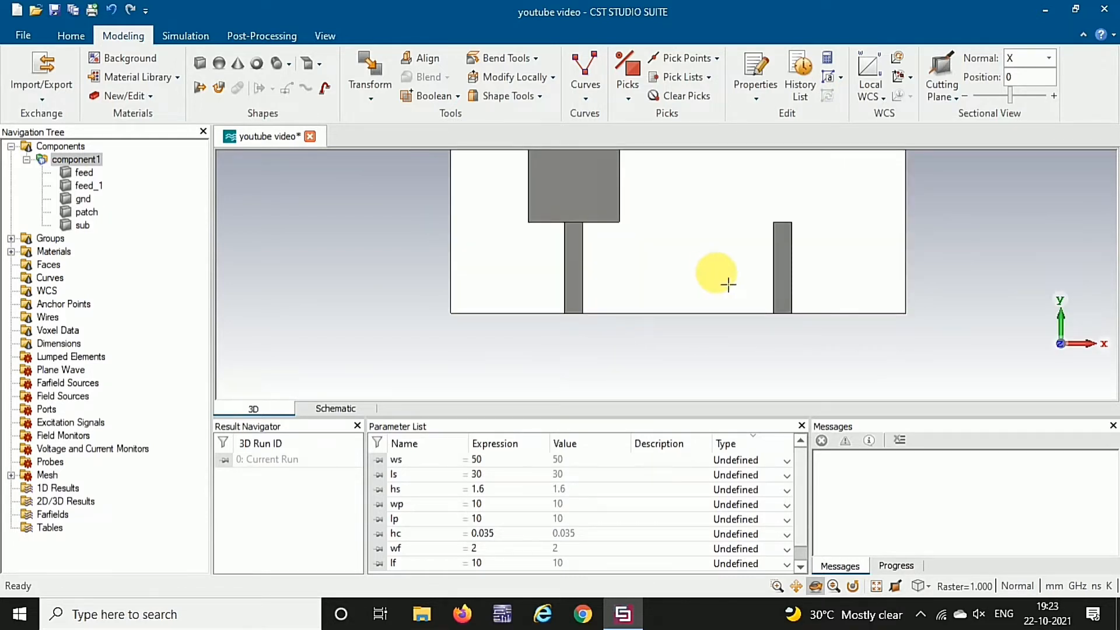
{"action": "left_click", "coordinate": [796, 586]}
{"action": "left_click_drag", "start_coordinate": [694, 239], "coordinate": [655, 286]}
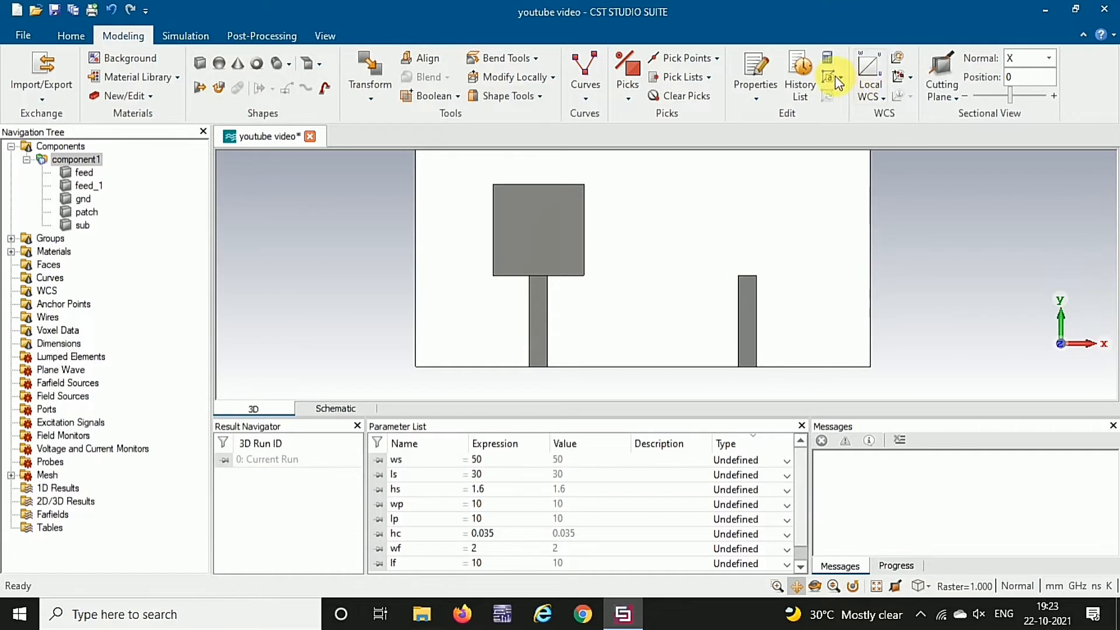
{"action": "left_click", "coordinate": [687, 57]}
{"action": "scroll", "coordinate": [761, 284], "scroll_direction": "up", "scroll_amount": 2}
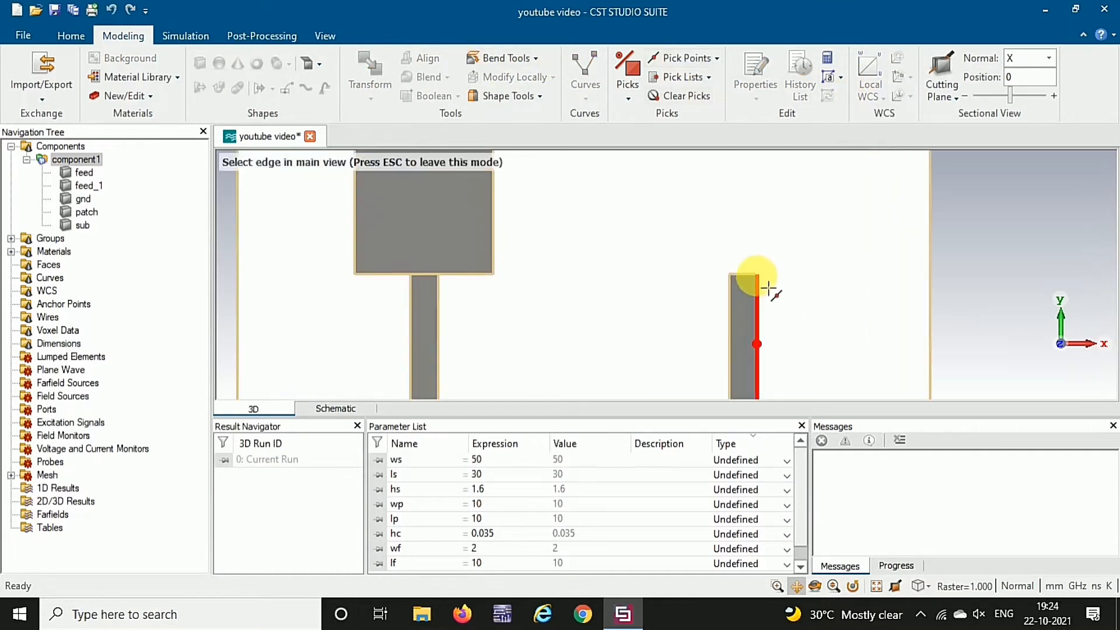
{"action": "left_click", "coordinate": [758, 285]}
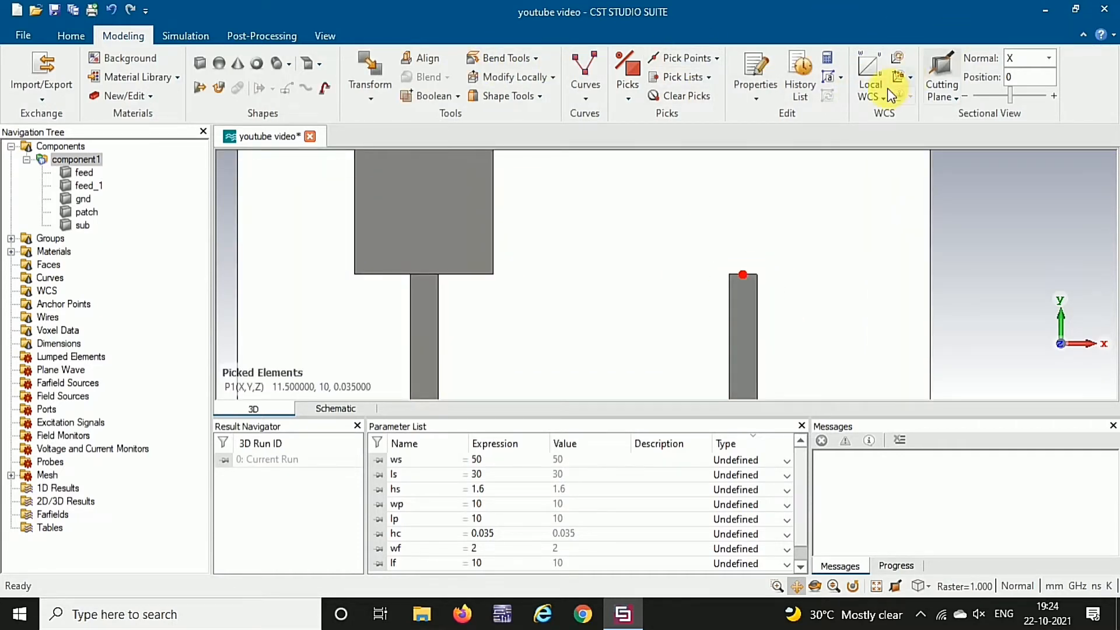
{"action": "left_click", "coordinate": [896, 75]}
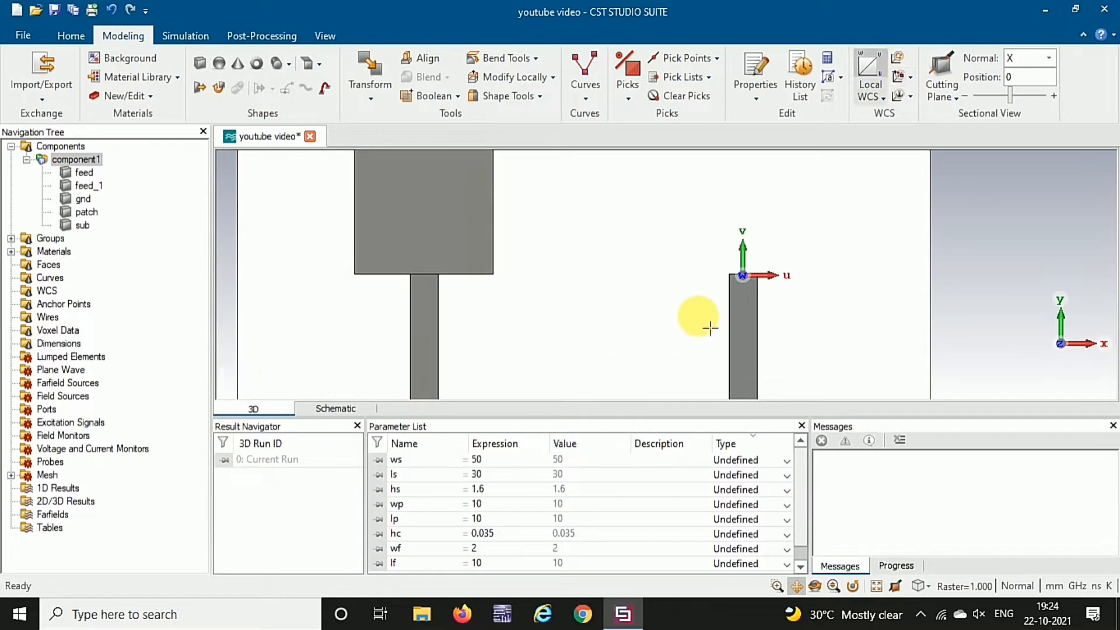
Start a 2D polygon curve named square in curve1, with its first point at U 0, V 0.
{"action": "left_click", "coordinate": [587, 105]}
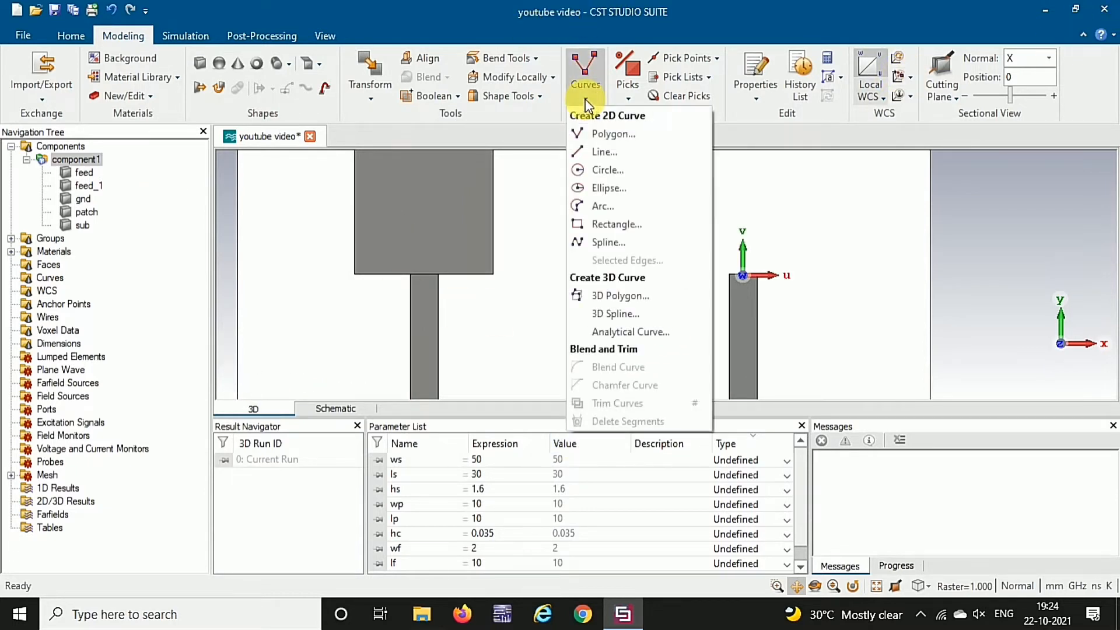
{"action": "left_click", "coordinate": [615, 136]}
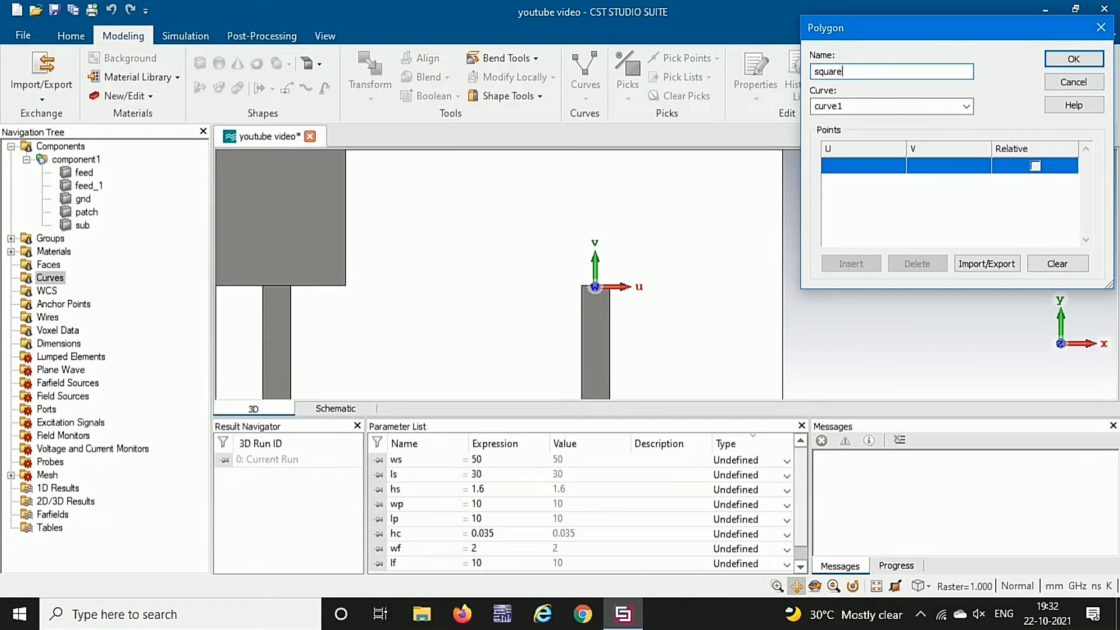
{"action": "left_click", "coordinate": [881, 167]}
{"action": "left_click", "coordinate": [881, 167]}
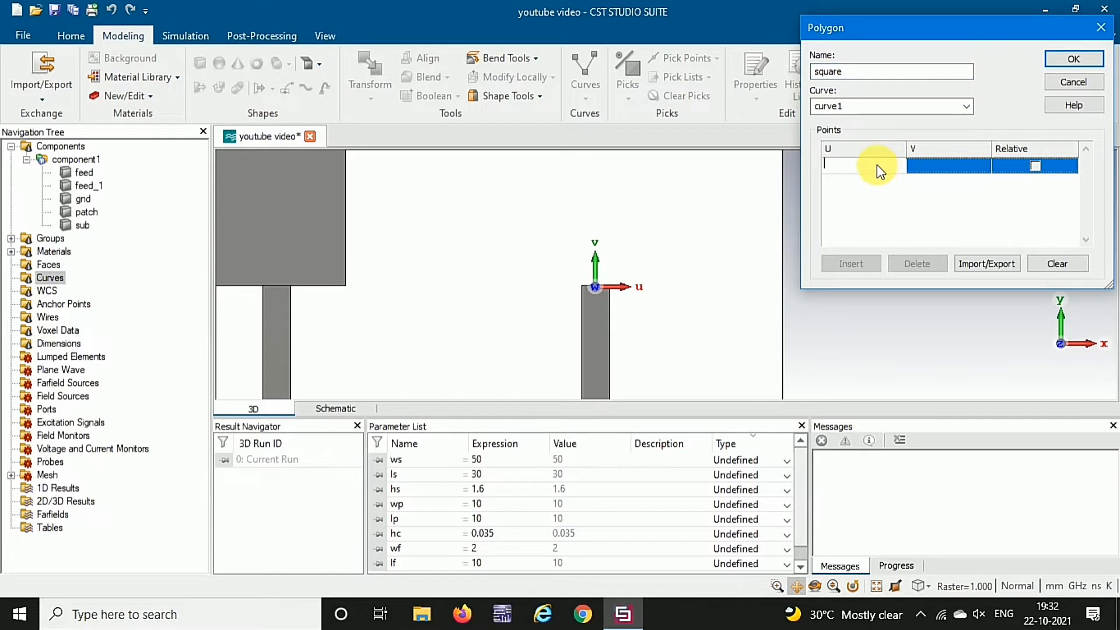
{"action": "type", "text": "0"}
{"action": "key", "text": "Tab"}
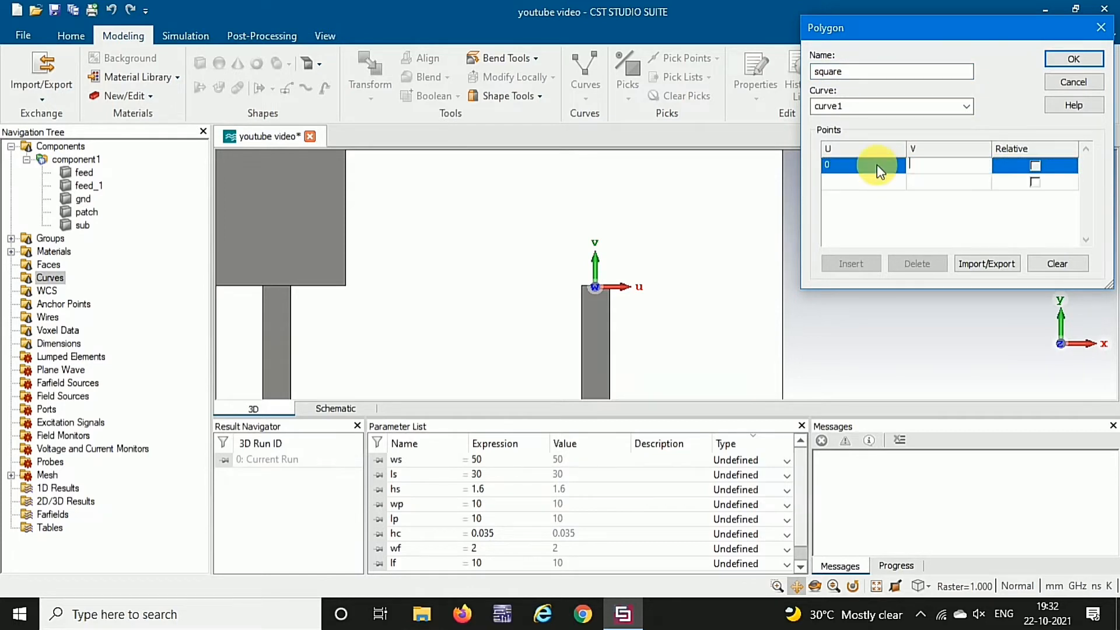
{"action": "type", "text": "0"}
{"action": "key", "text": "Return"}
Add the polygon points U 4, V 0; U 4, V 4; and U -4, V 4 to the square curve.
{"action": "type", "text": "4"}
{"action": "key", "text": "Tab"}
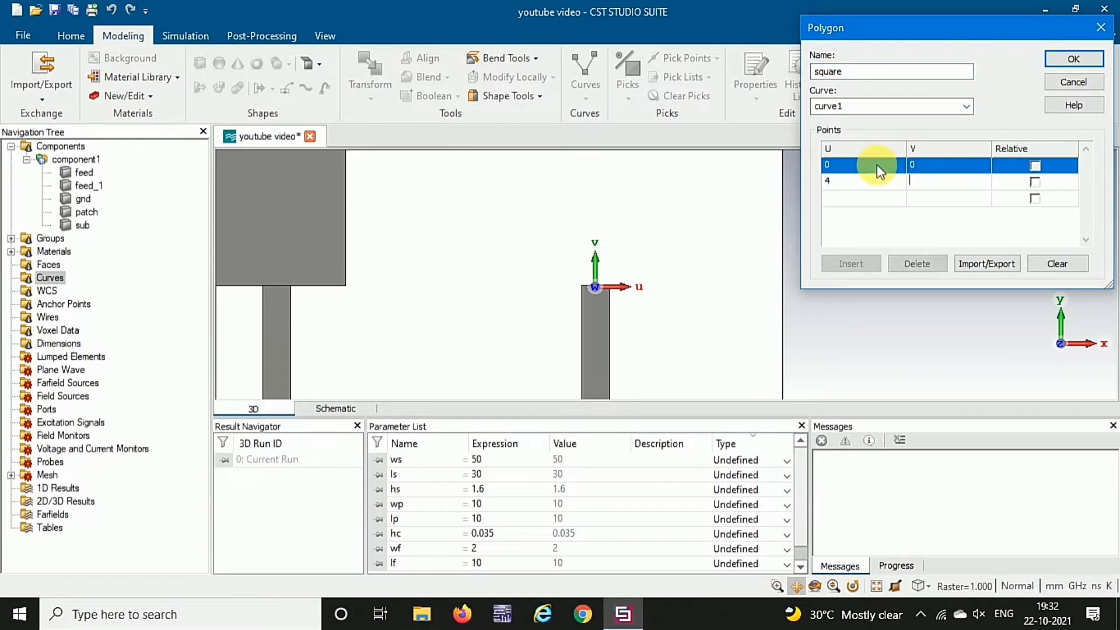
{"action": "type", "text": "0"}
{"action": "key", "text": "Return"}
{"action": "type", "text": "4"}
{"action": "key", "text": "Tab"}
{"action": "type", "text": "4"}
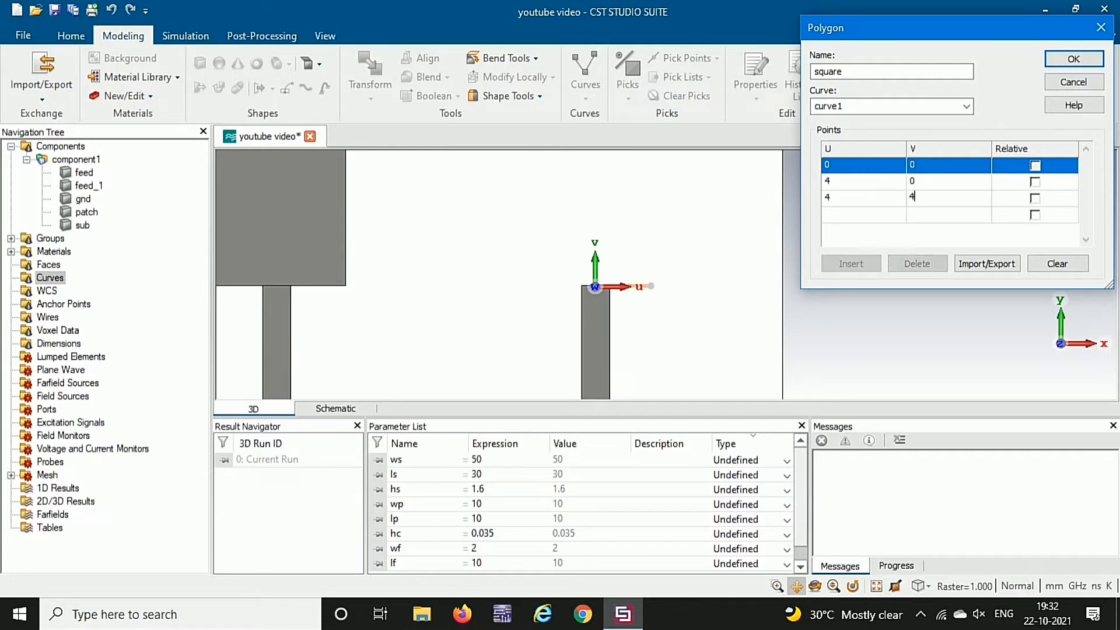
{"action": "key", "text": "Return"}
{"action": "type", "text": "-4"}
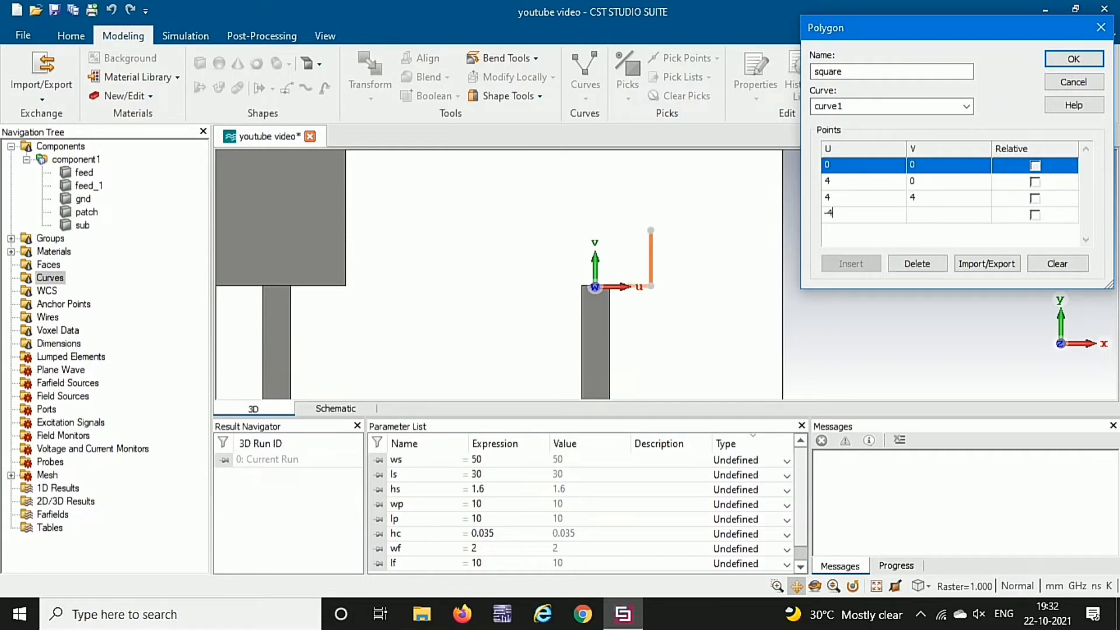
{"action": "key", "text": "Tab"}
{"action": "type", "text": "4"}
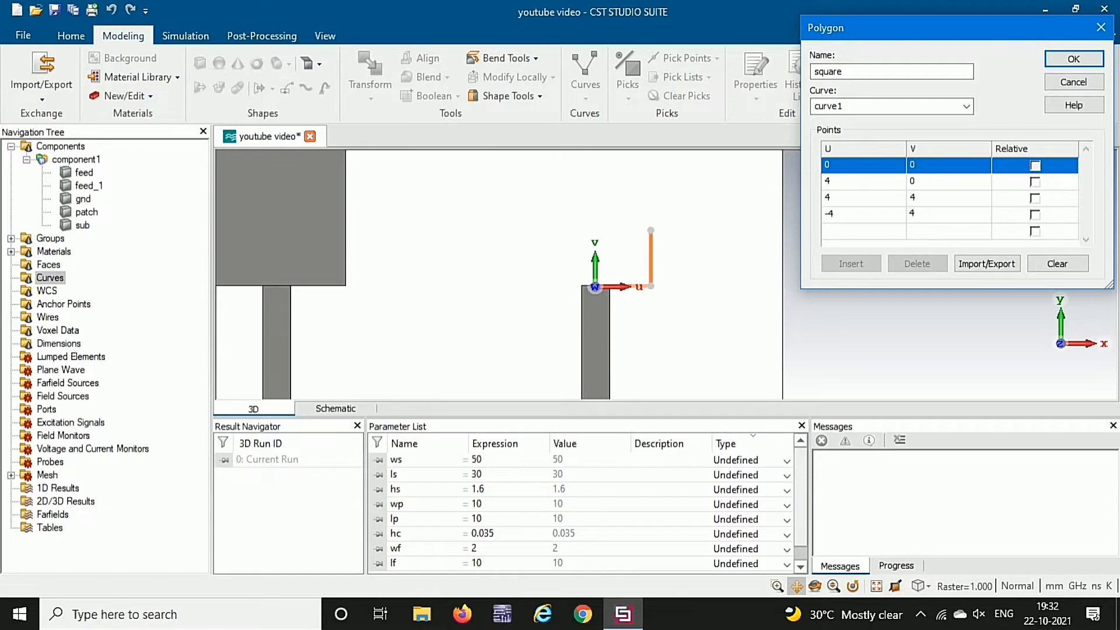
{"action": "key", "text": "Return"}
Add the points U -4, V 0 and U 0, V 0 to close the outline, and create the polygon curve.
{"action": "type", "text": "-"}
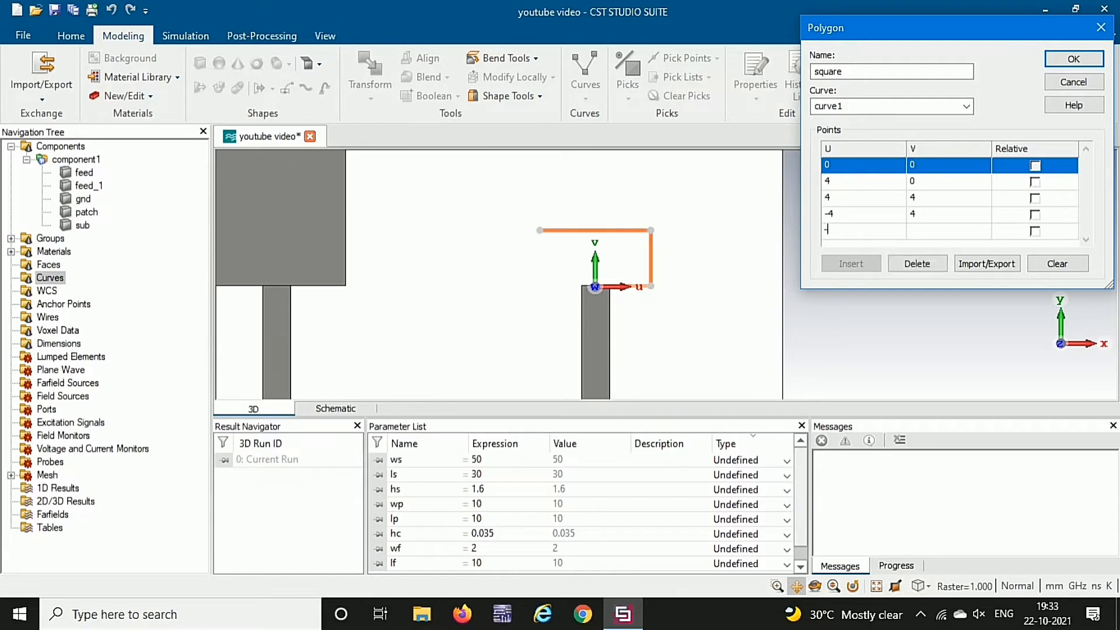
{"action": "type", "text": "4"}
{"action": "key", "text": "Tab"}
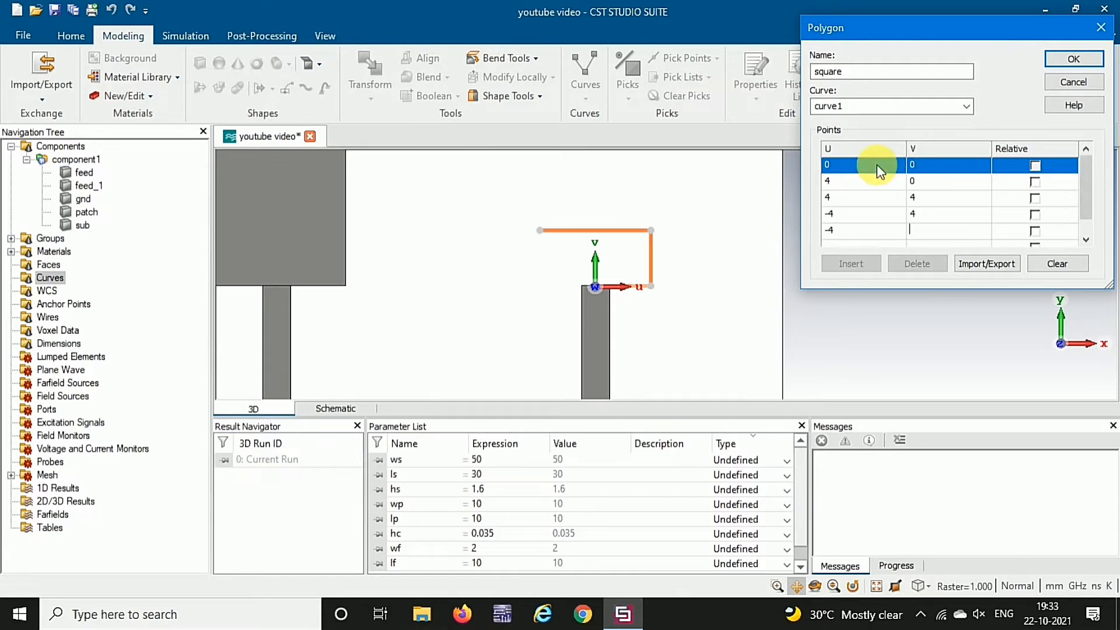
{"action": "type", "text": "0"}
{"action": "key", "text": "Return"}
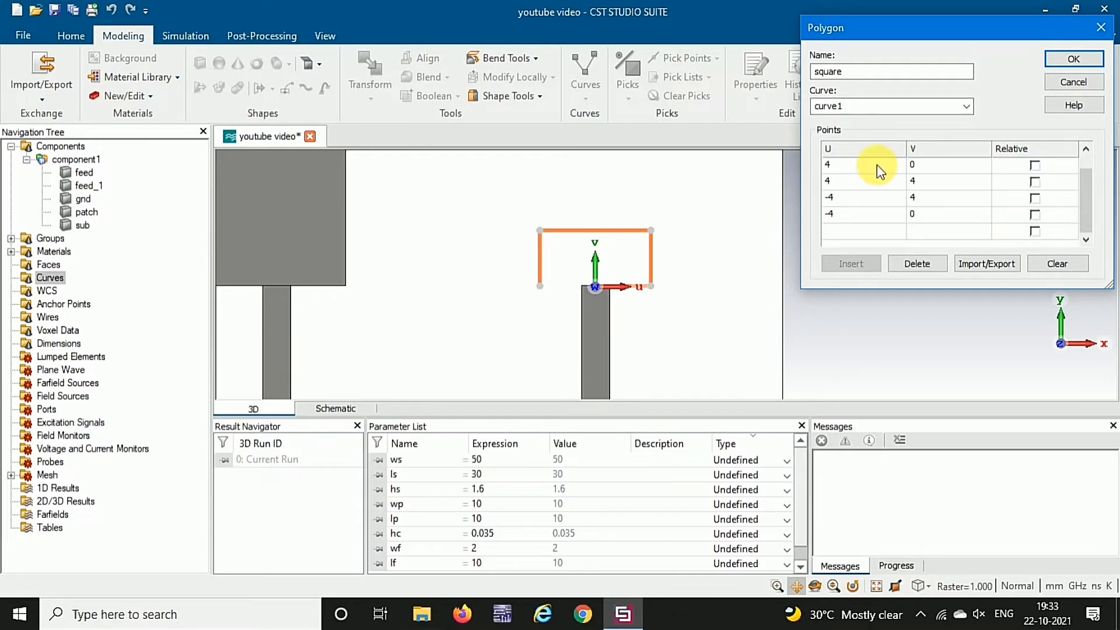
{"action": "type", "text": "0"}
{"action": "key", "text": "Tab"}
{"action": "type", "text": "0"}
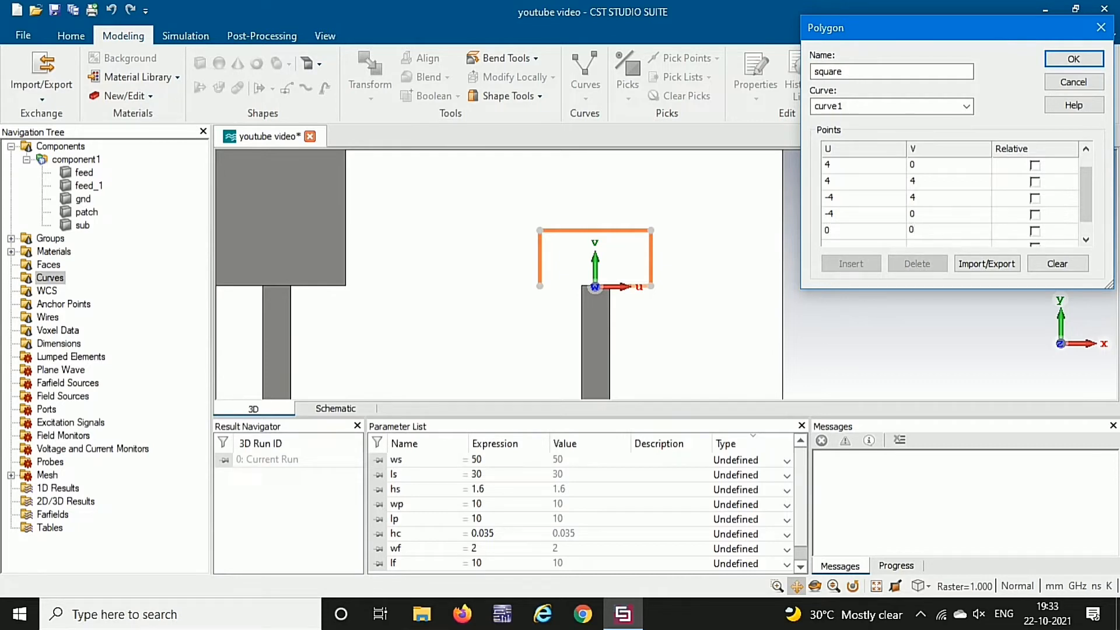
{"action": "left_click", "coordinate": [1083, 59]}
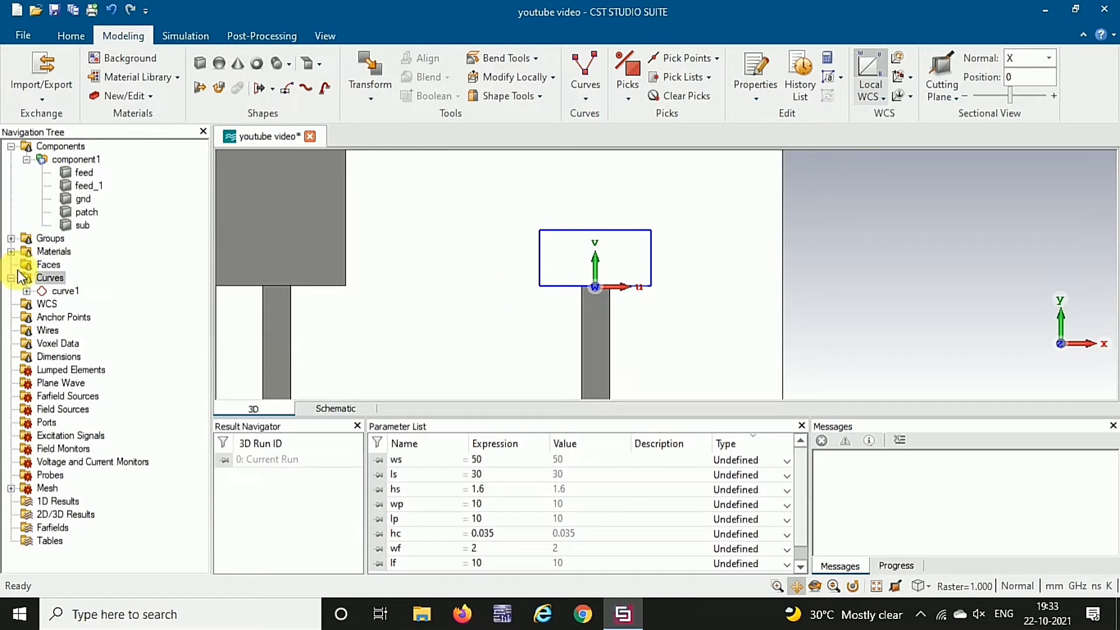
Cover the square curve with a PEC sheet named solid1 in component1, deleting the source curve.
{"action": "left_click", "coordinate": [27, 290]}
{"action": "left_click", "coordinate": [81, 304]}
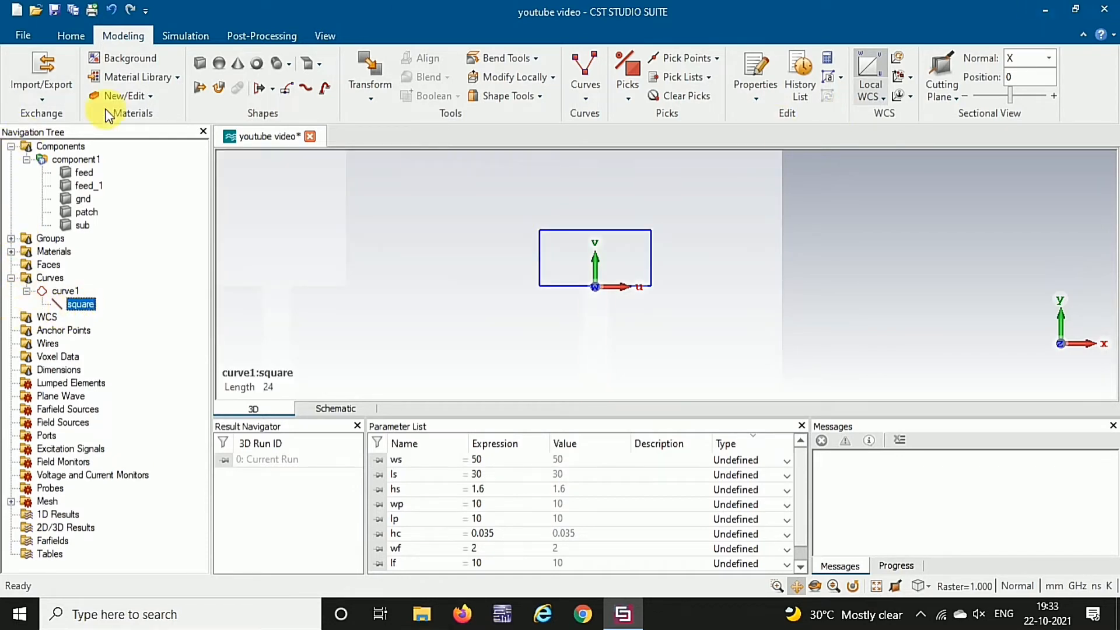
{"action": "left_click", "coordinate": [273, 88]}
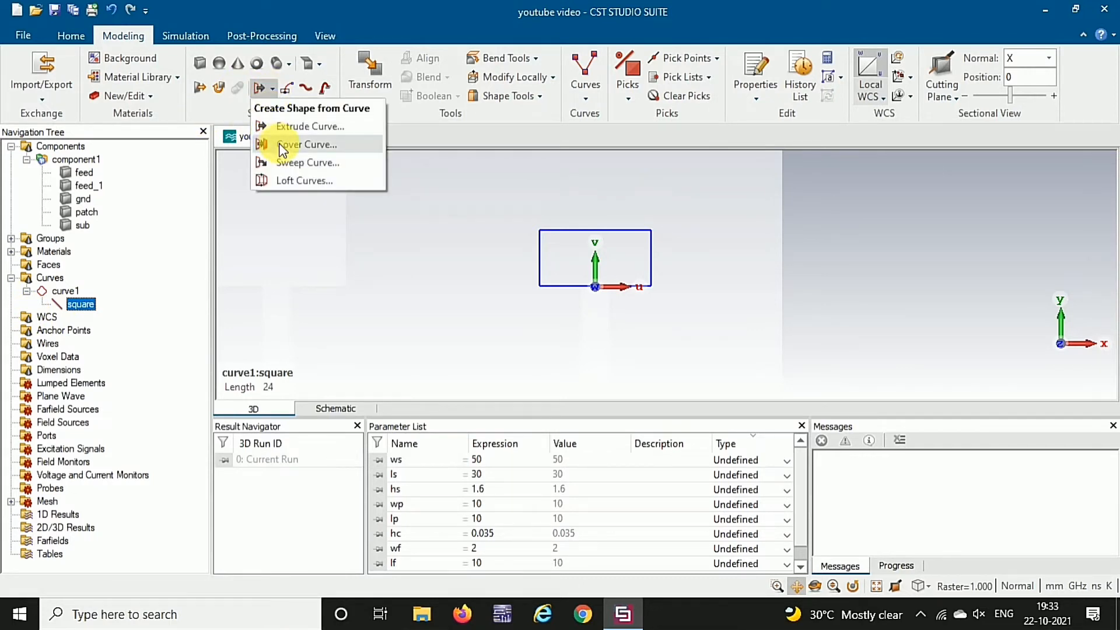
{"action": "left_click", "coordinate": [282, 145]}
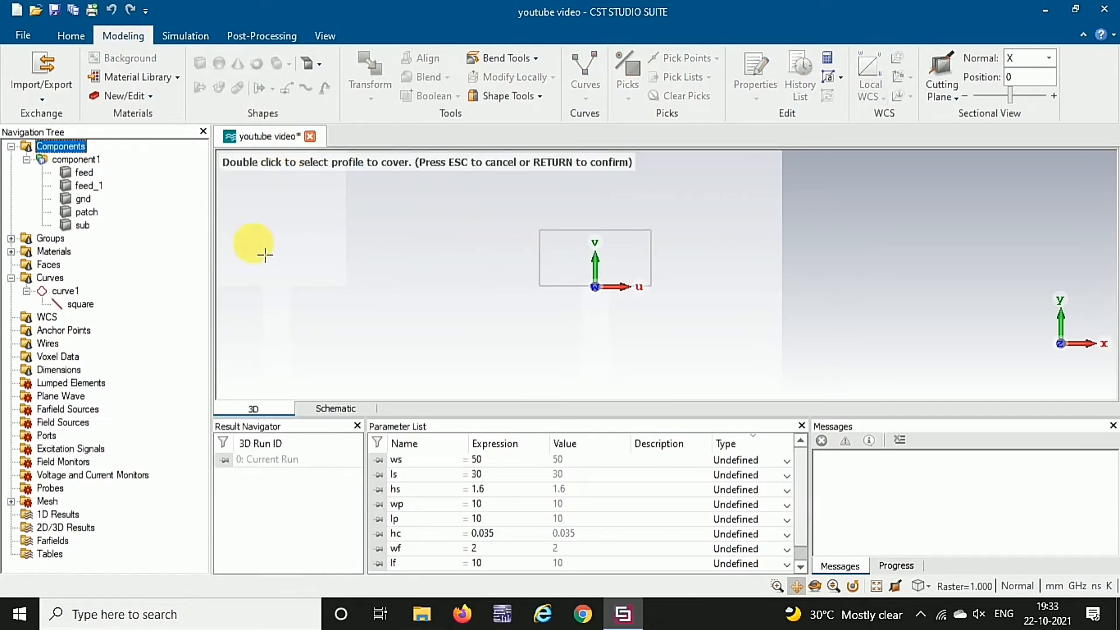
{"action": "left_click", "coordinate": [80, 304]}
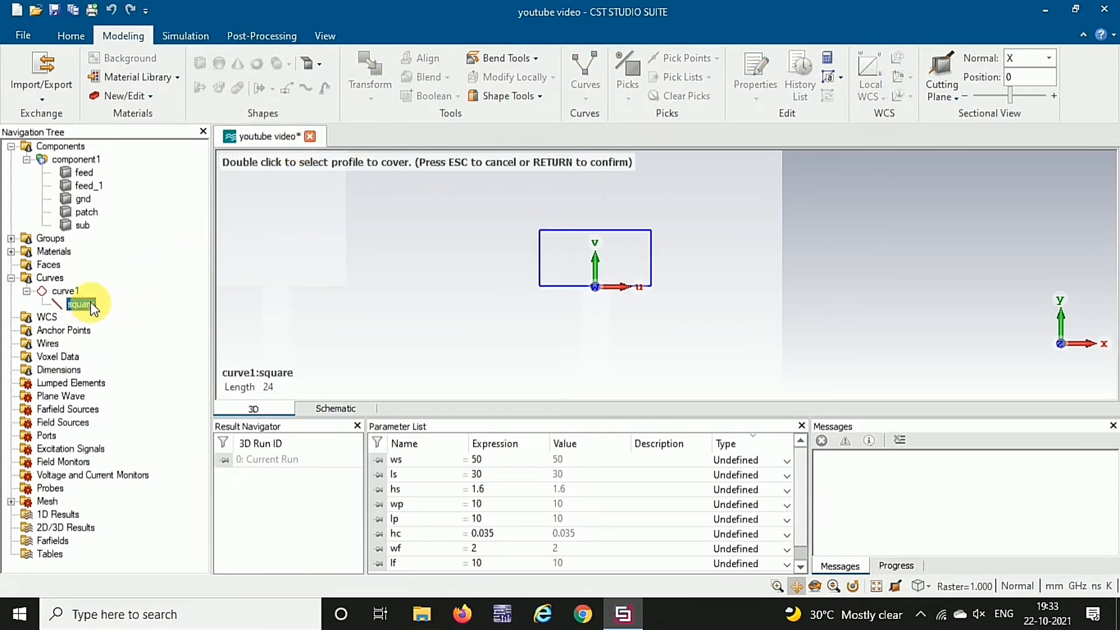
{"action": "double_click", "coordinate": [602, 243]}
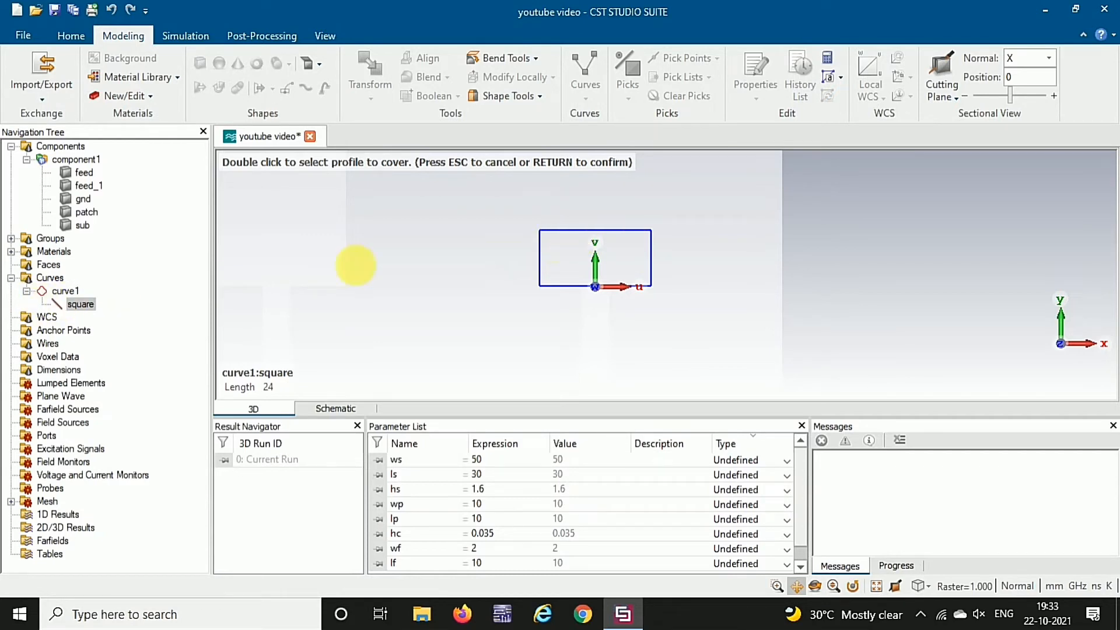
{"action": "double_click", "coordinate": [562, 243]}
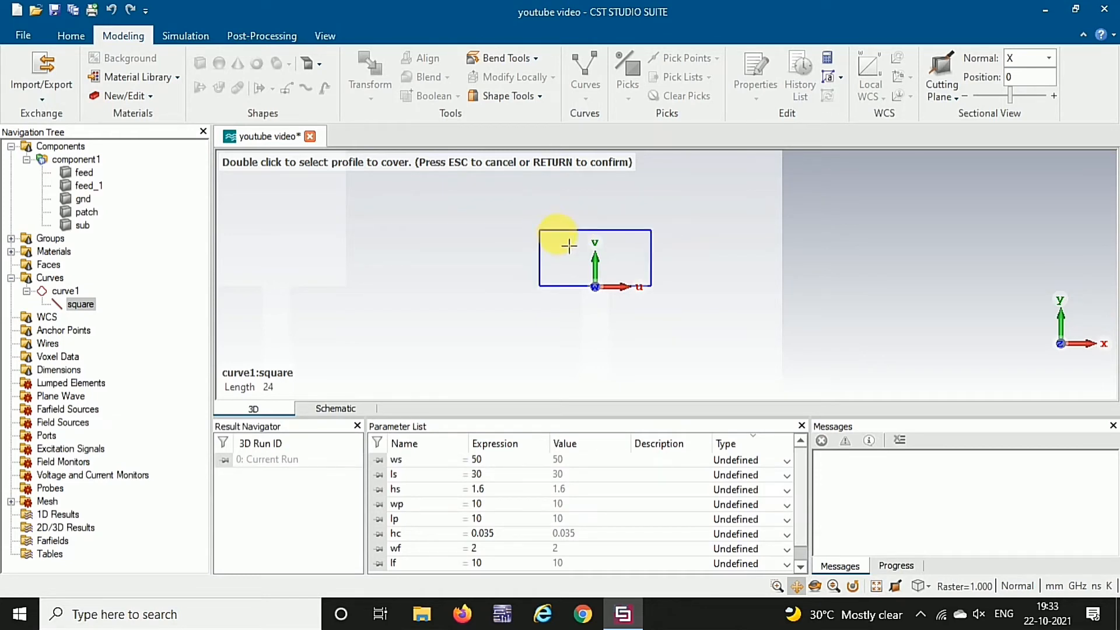
{"action": "key", "text": "Return"}
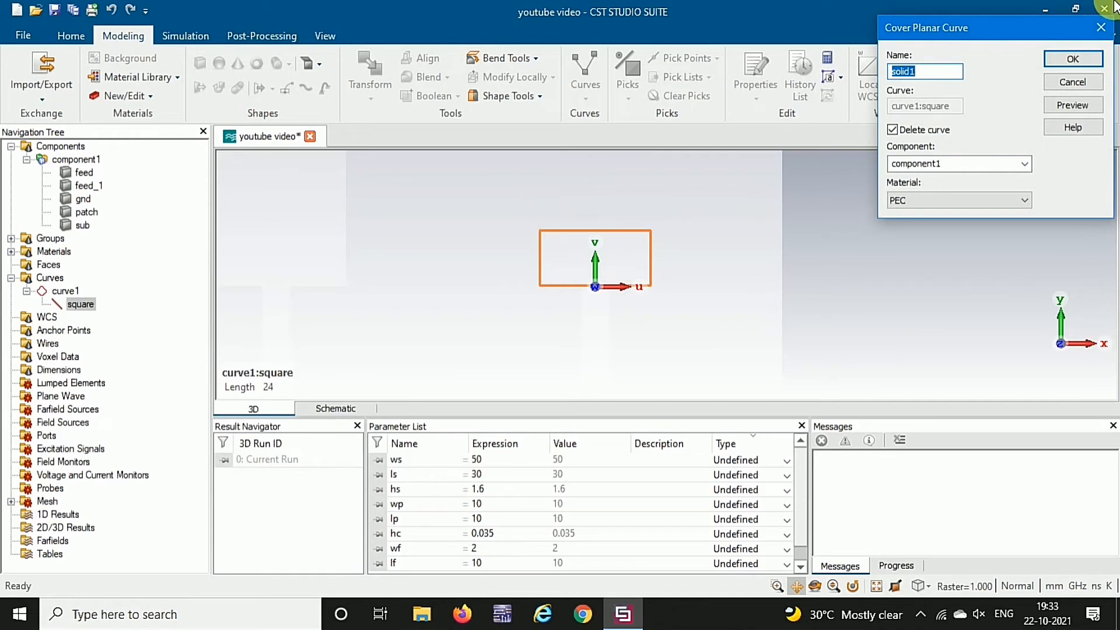
{"action": "left_click", "coordinate": [1073, 59]}
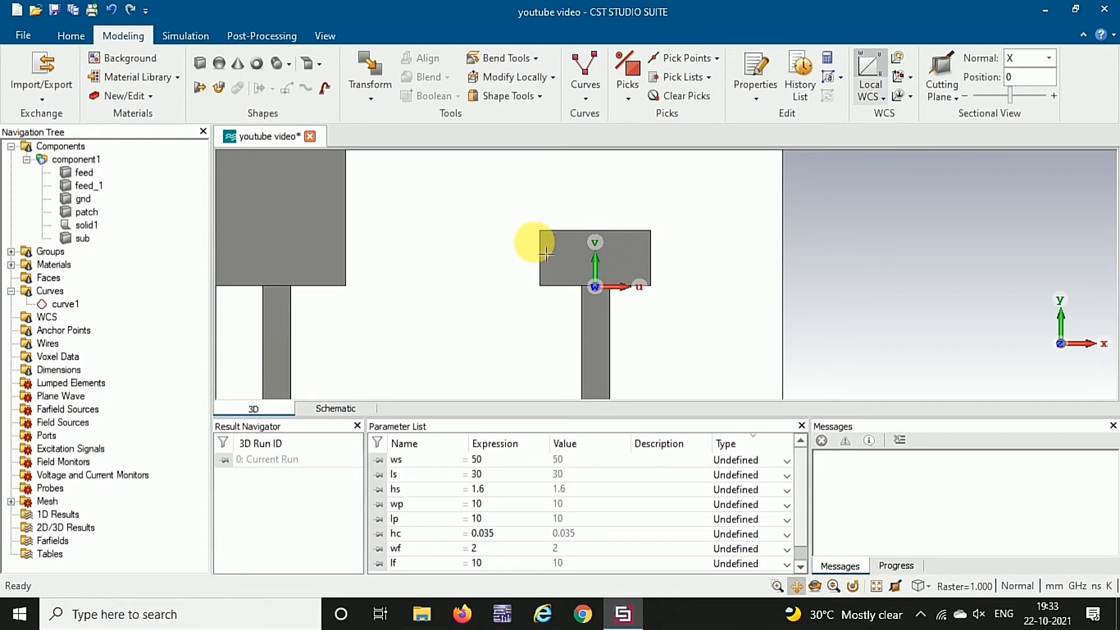
Pick the planar face of the new solid1 sheet above the feed line, working from an oblique view.
{"action": "left_click", "coordinate": [815, 587]}
{"action": "left_click_drag", "start_coordinate": [533, 297], "coordinate": [647, 225]}
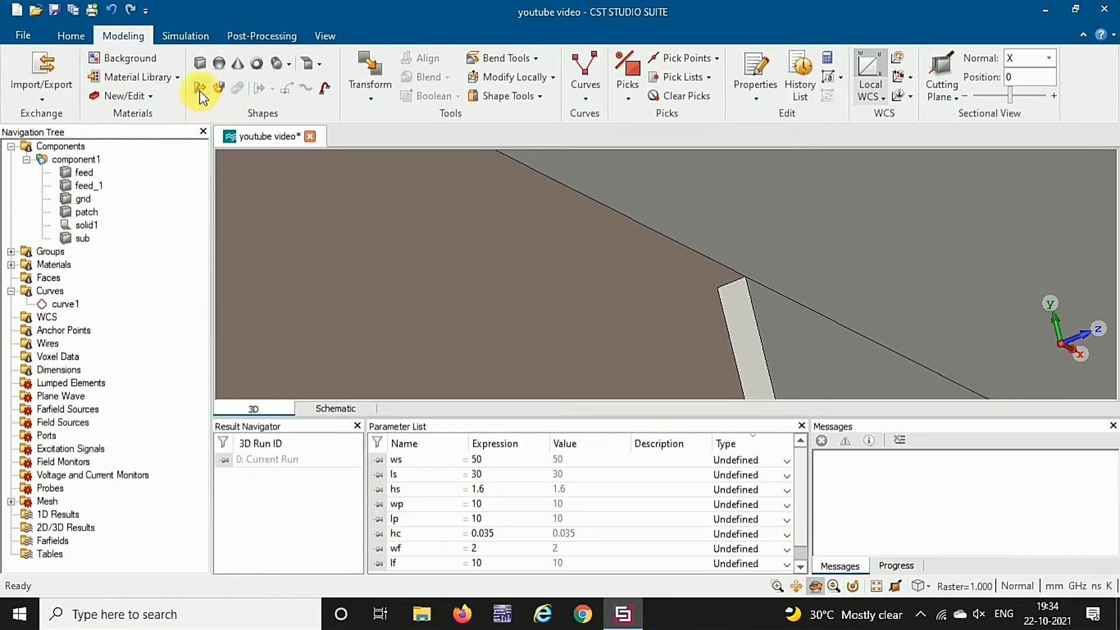
{"action": "left_click", "coordinate": [84, 224]}
{"action": "key", "text": "f"}
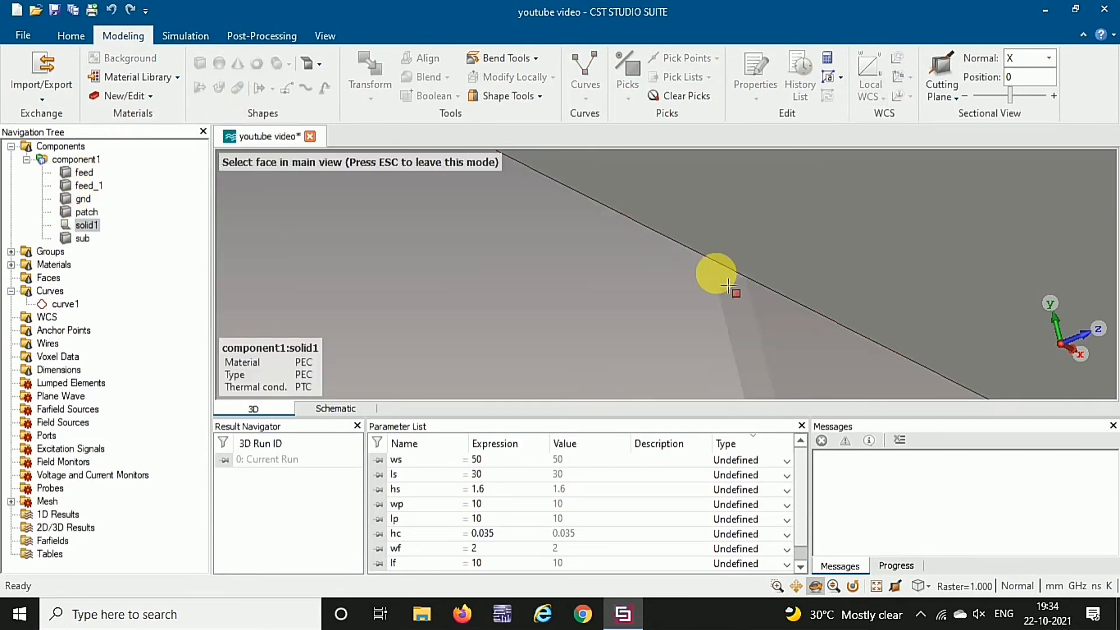
{"action": "left_click", "coordinate": [770, 230]}
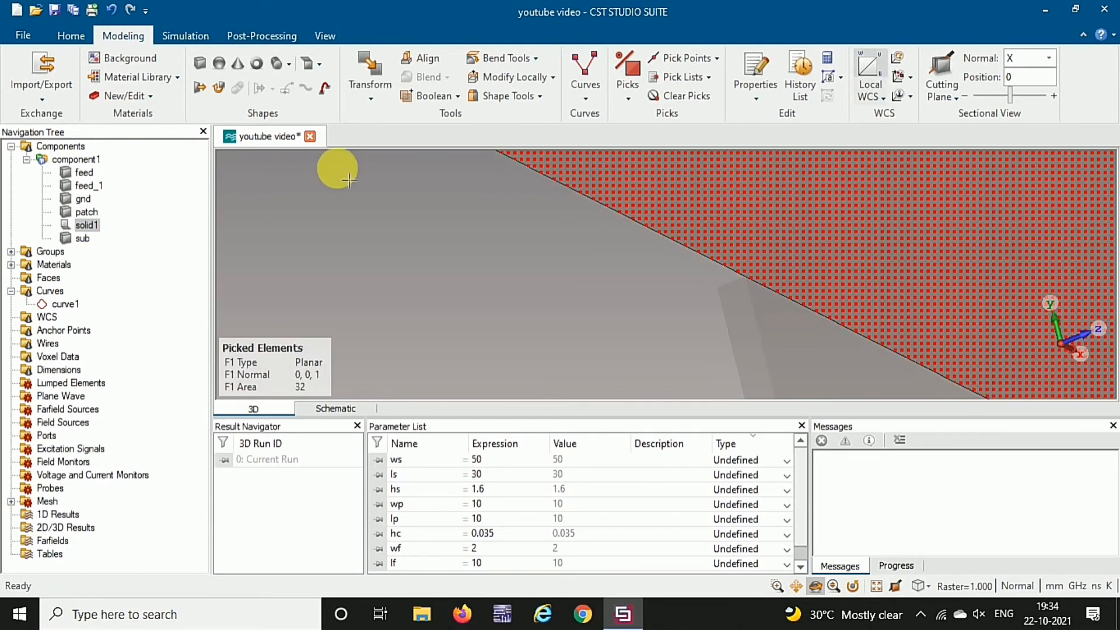
{"action": "left_click", "coordinate": [88, 225]}
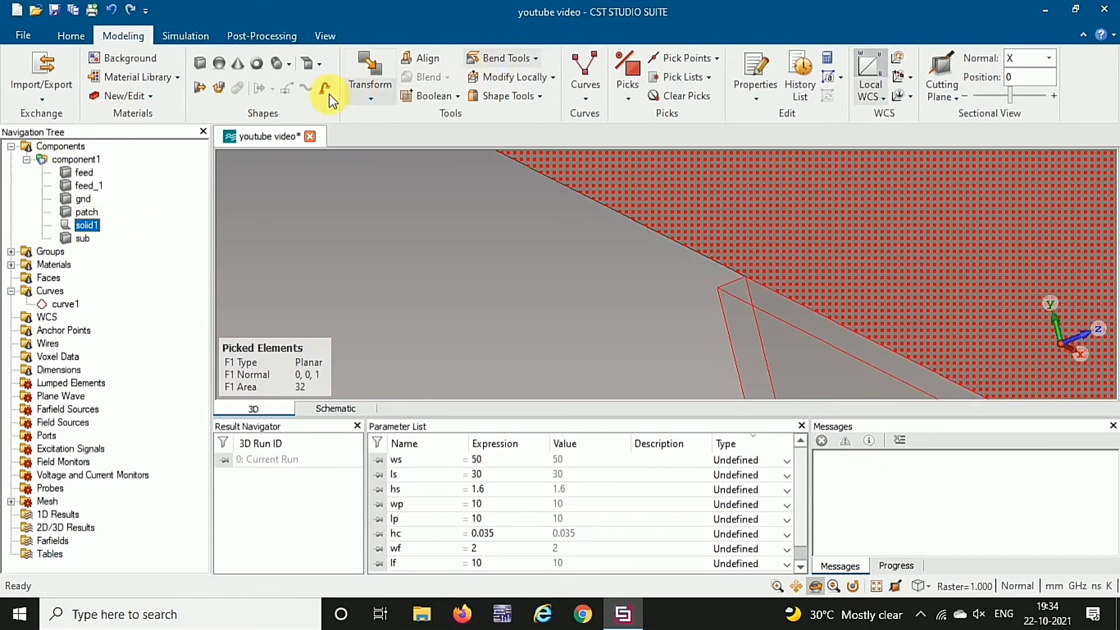
Extrude the picked face as a PEC solid named sqare poly with height -hc in component1, previewing it before creation.
{"action": "left_click", "coordinate": [199, 89]}
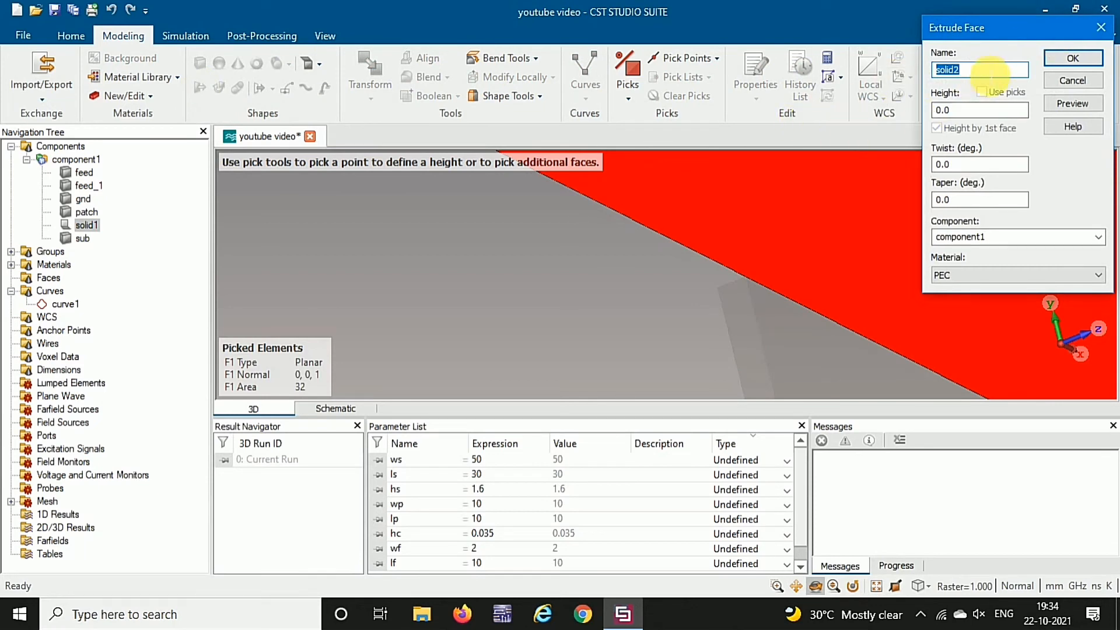
{"action": "type", "text": "s"}
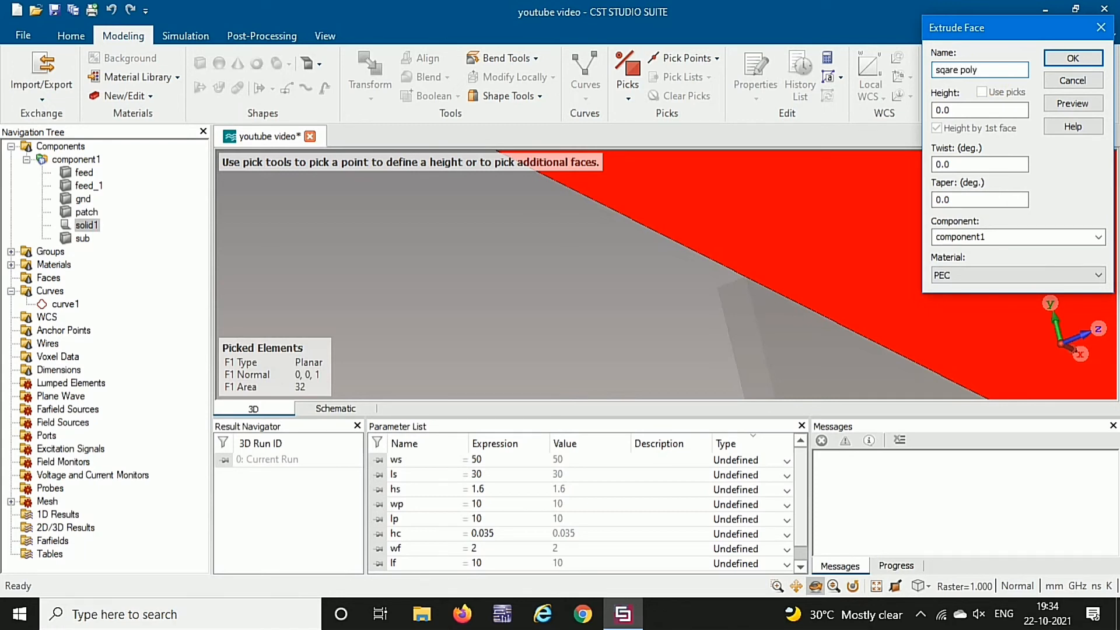
{"action": "left_click_drag", "start_coordinate": [965, 111], "coordinate": [904, 111]}
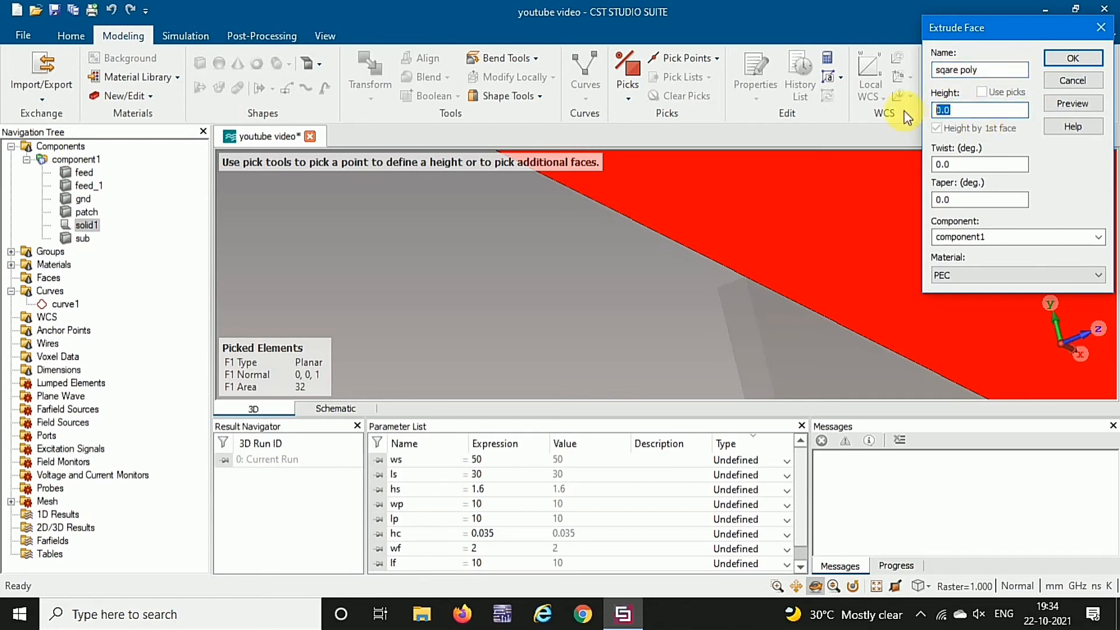
{"action": "type", "text": "hc"}
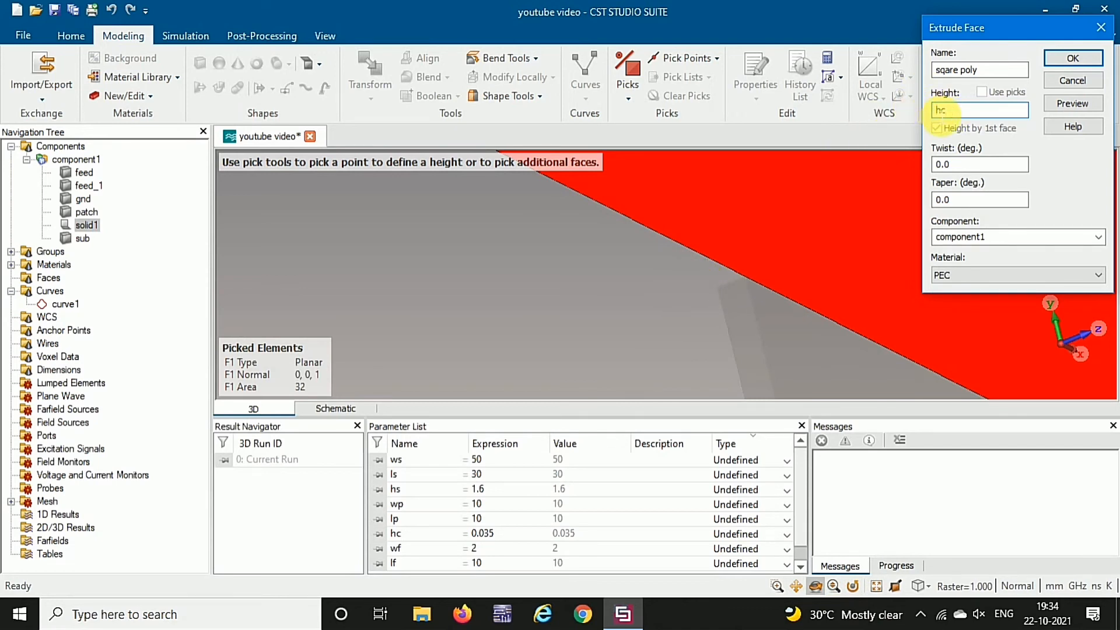
{"action": "left_click", "coordinate": [937, 110]}
{"action": "type", "text": "-"}
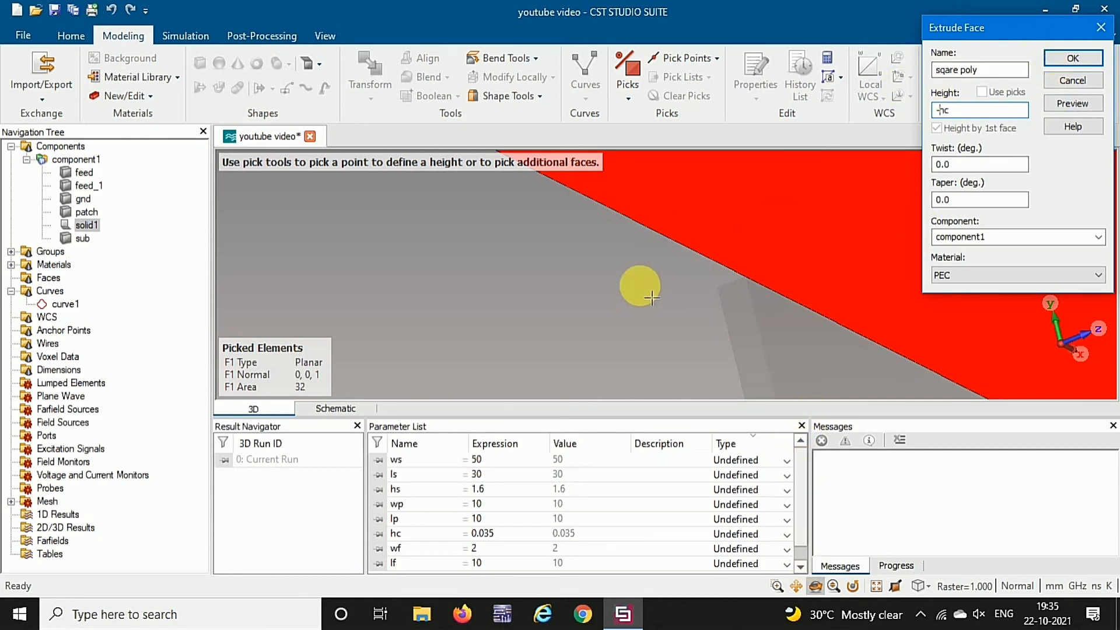
{"action": "left_click", "coordinate": [1063, 107]}
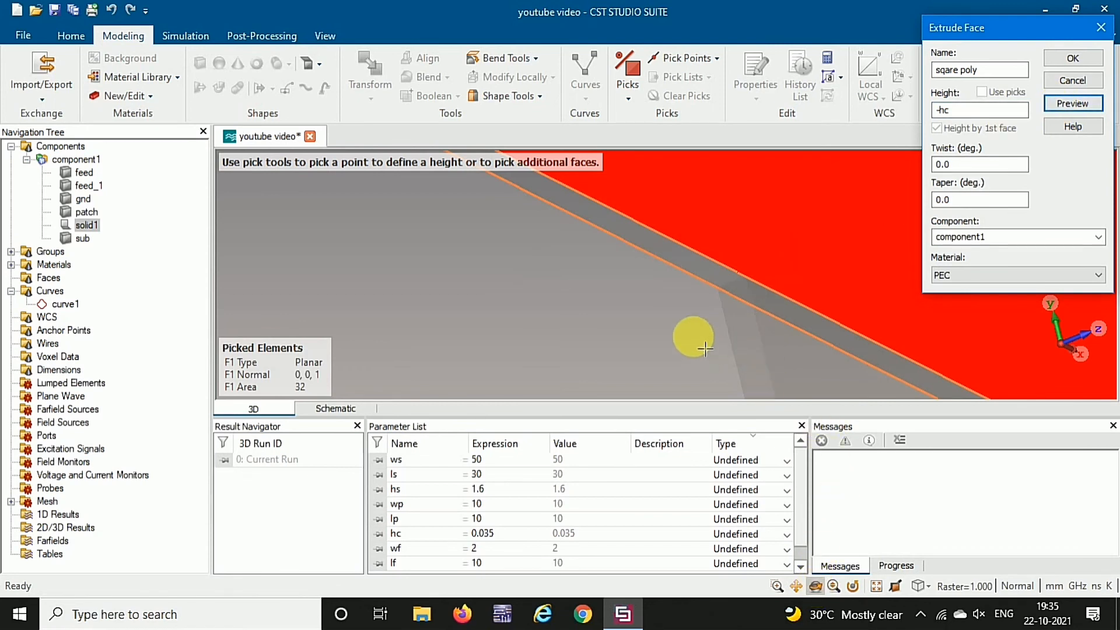
{"action": "left_click_drag", "start_coordinate": [693, 333], "coordinate": [714, 354]}
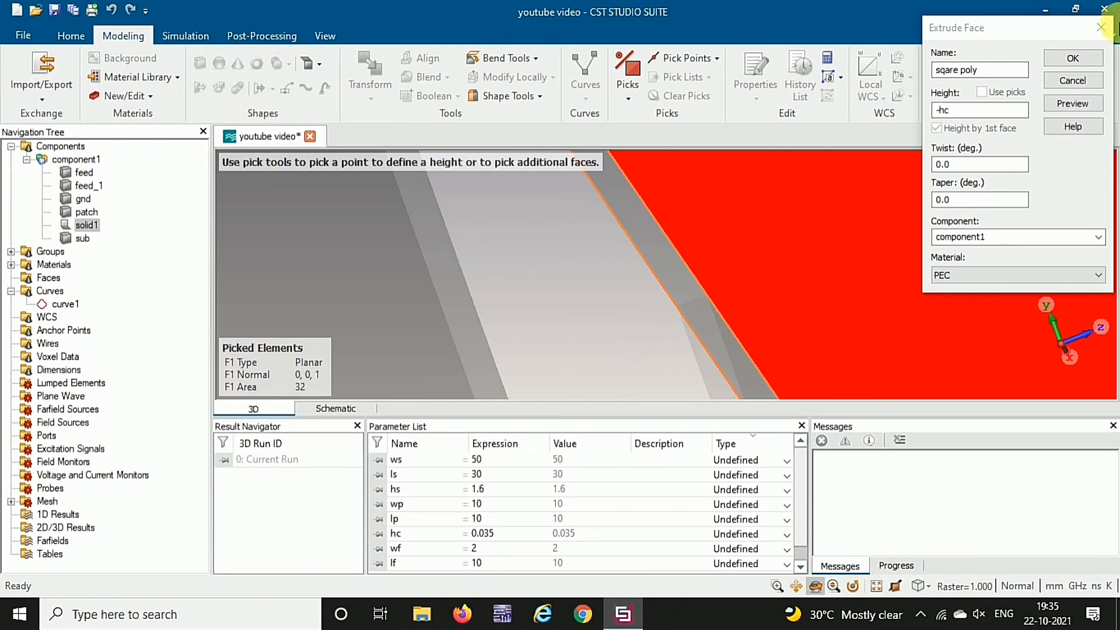
{"action": "left_click", "coordinate": [1080, 59]}
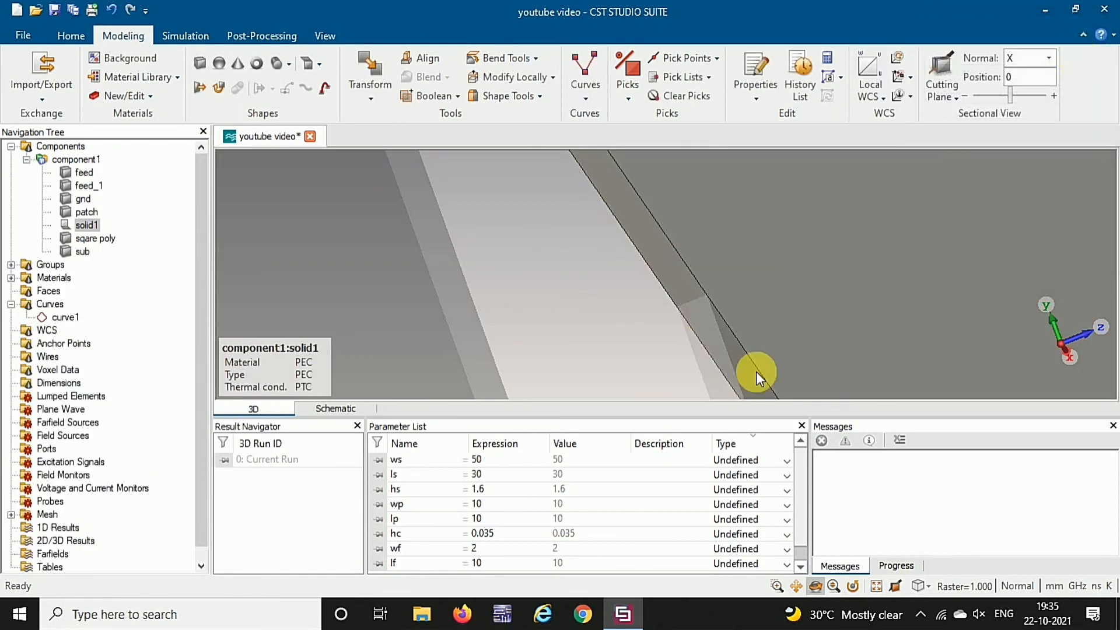
Examine the extruded polygon solid on the substrate from the front and at a slight angle.
{"action": "scroll", "coordinate": [849, 361], "scroll_direction": "down", "scroll_amount": 2}
{"action": "scroll", "coordinate": [849, 362], "scroll_direction": "down", "scroll_amount": 2}
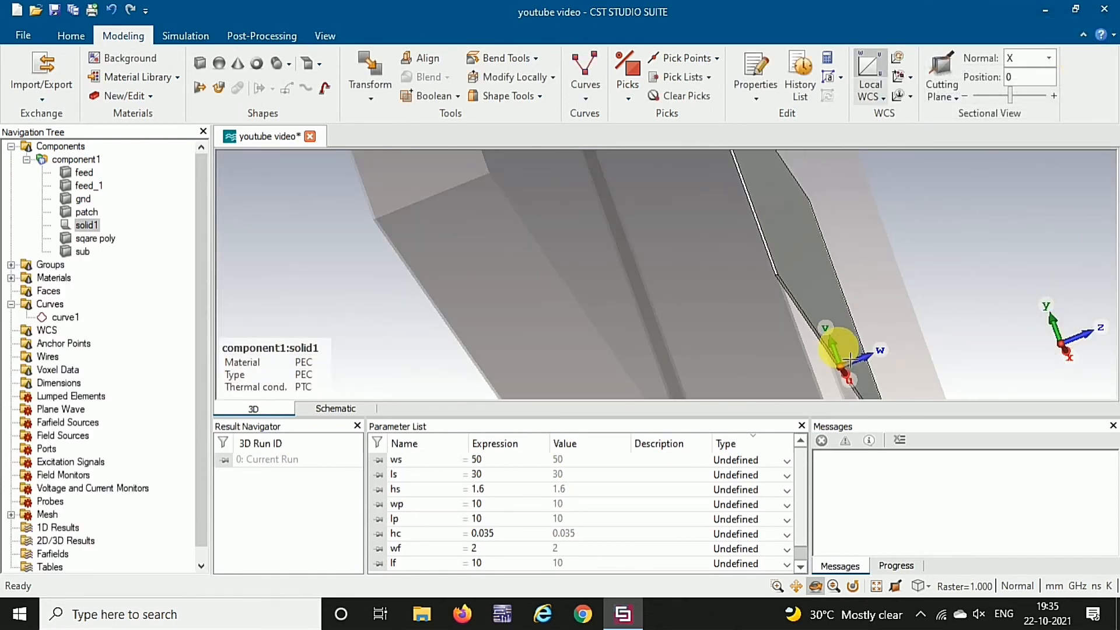
{"action": "key", "text": "5"}
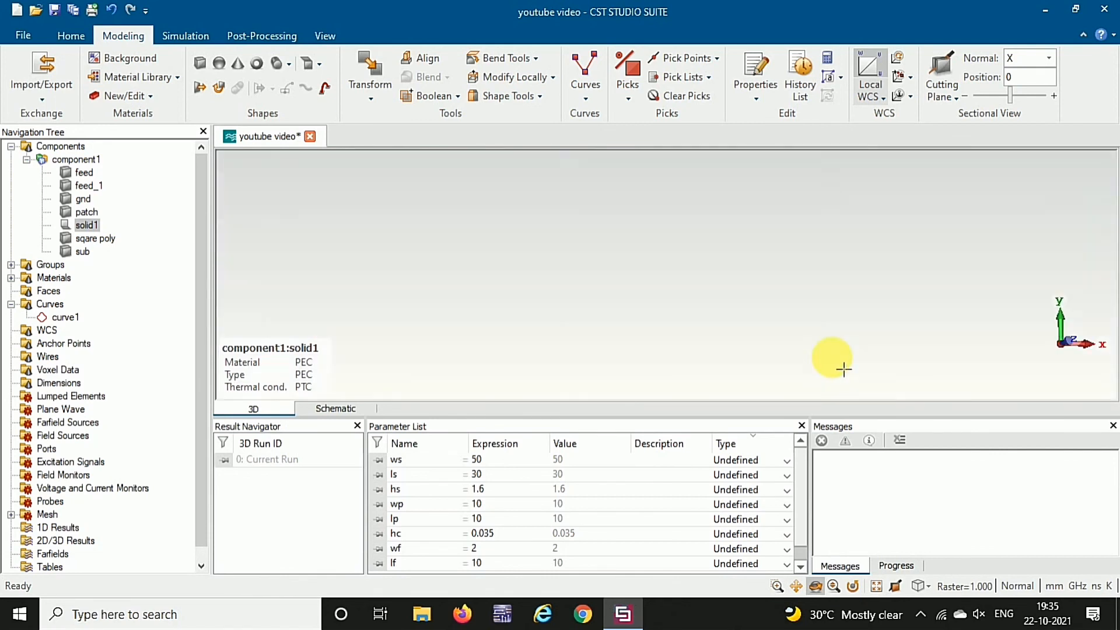
{"action": "scroll", "coordinate": [844, 369], "scroll_direction": "down", "scroll_amount": 4}
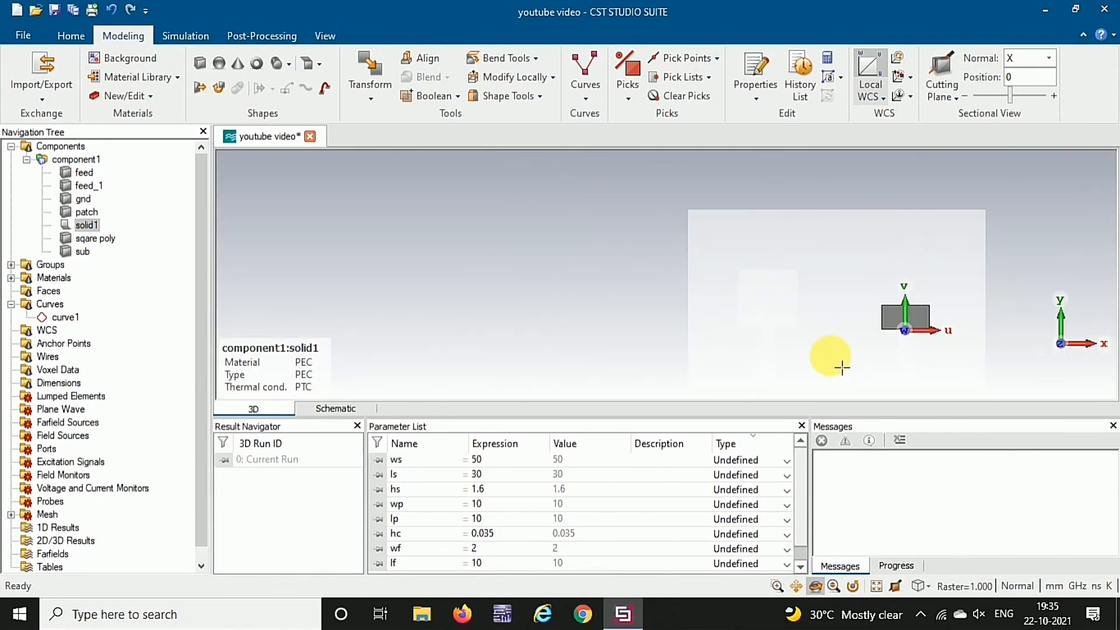
{"action": "left_click_drag", "start_coordinate": [843, 368], "coordinate": [805, 348]}
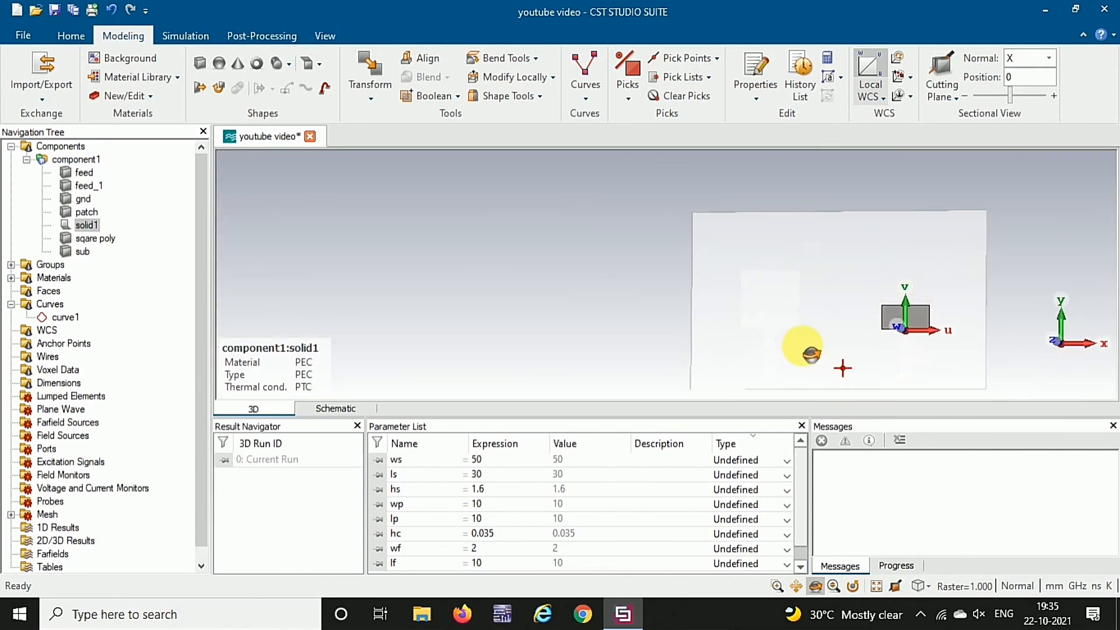